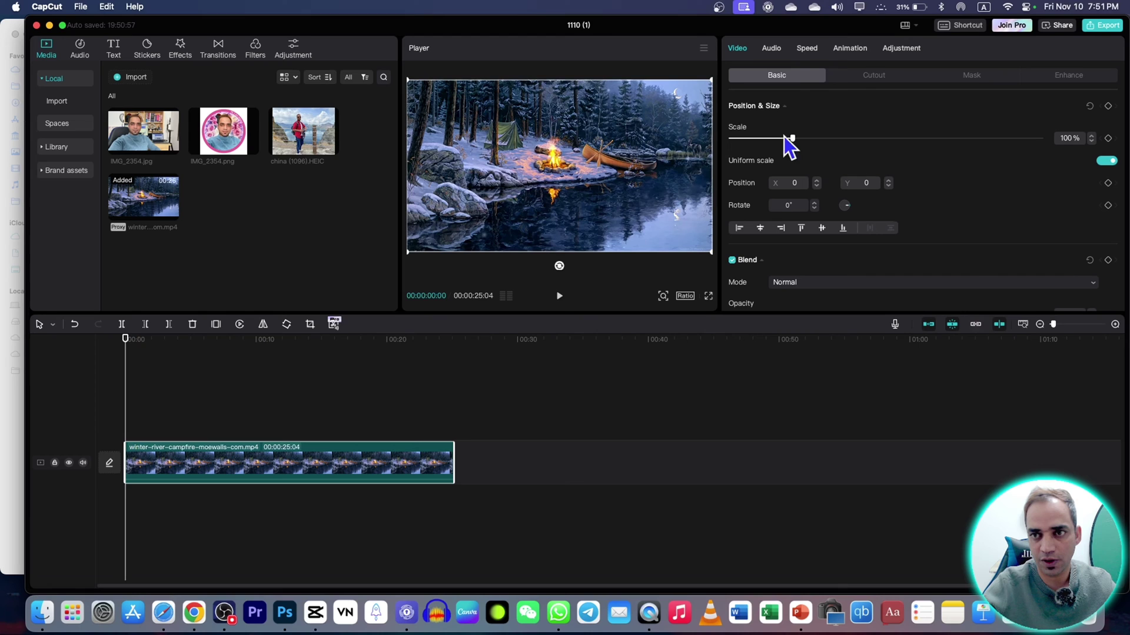
# Step: Keyframe the campfire clip at its start, then set scale 175% near 3 s and 141% near 7 s
pyautogui.click(1107, 106)
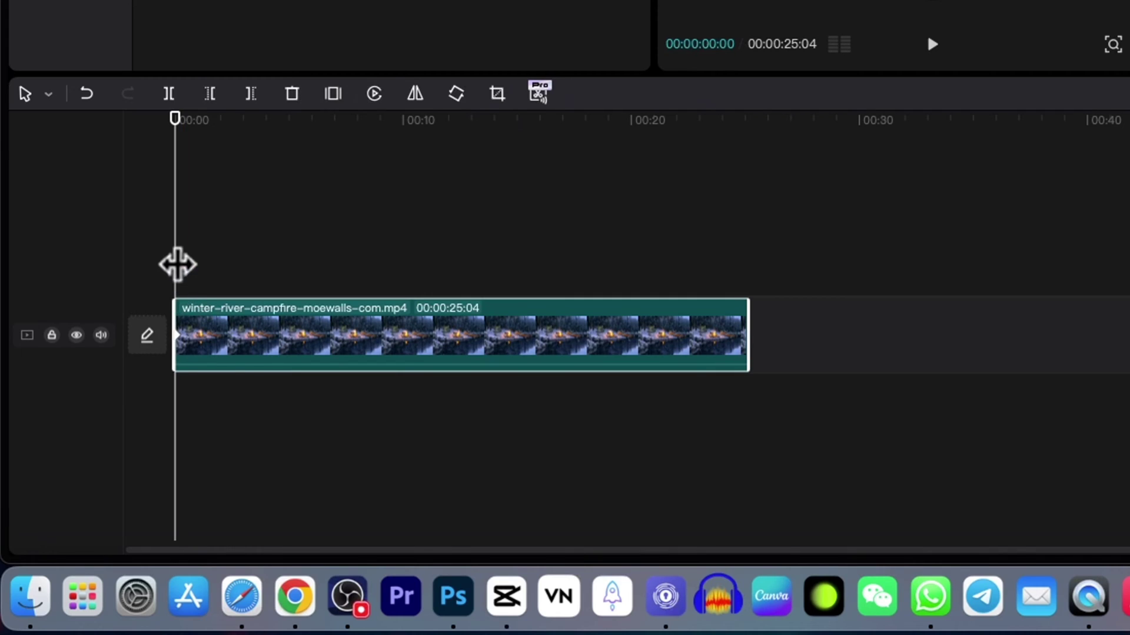
pyautogui.moveTo(177, 263)
pyautogui.mouseDown()
pyautogui.moveTo(154, 426)
pyautogui.moveTo(167, 430)
pyautogui.mouseUp()
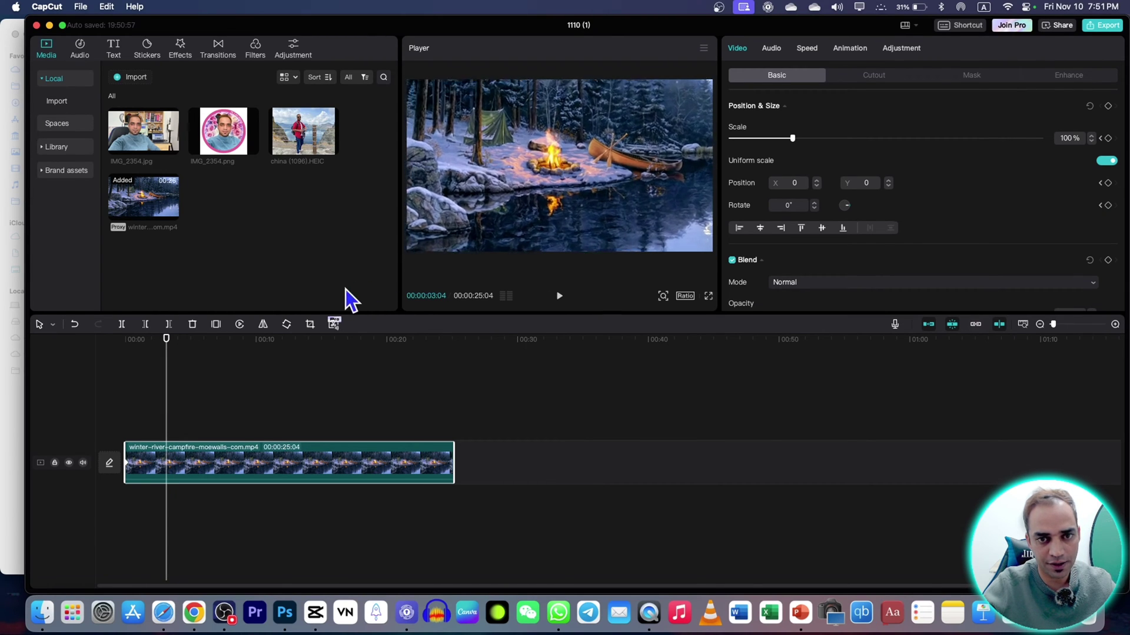
pyautogui.scroll(5, 515, 188)
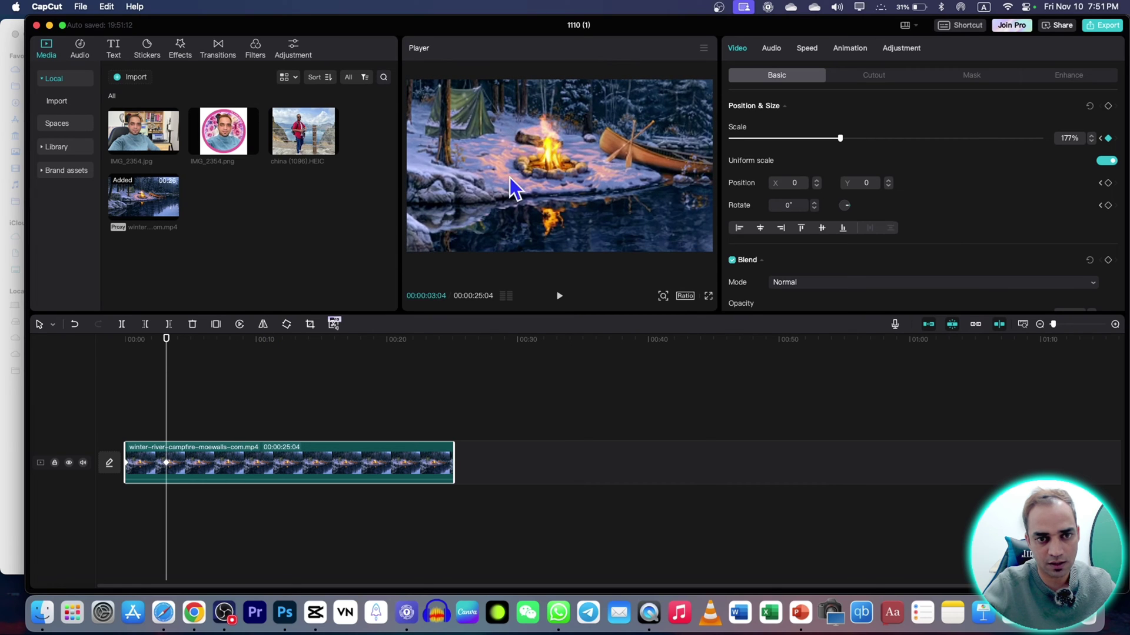
pyautogui.scroll(-1, 562, 230)
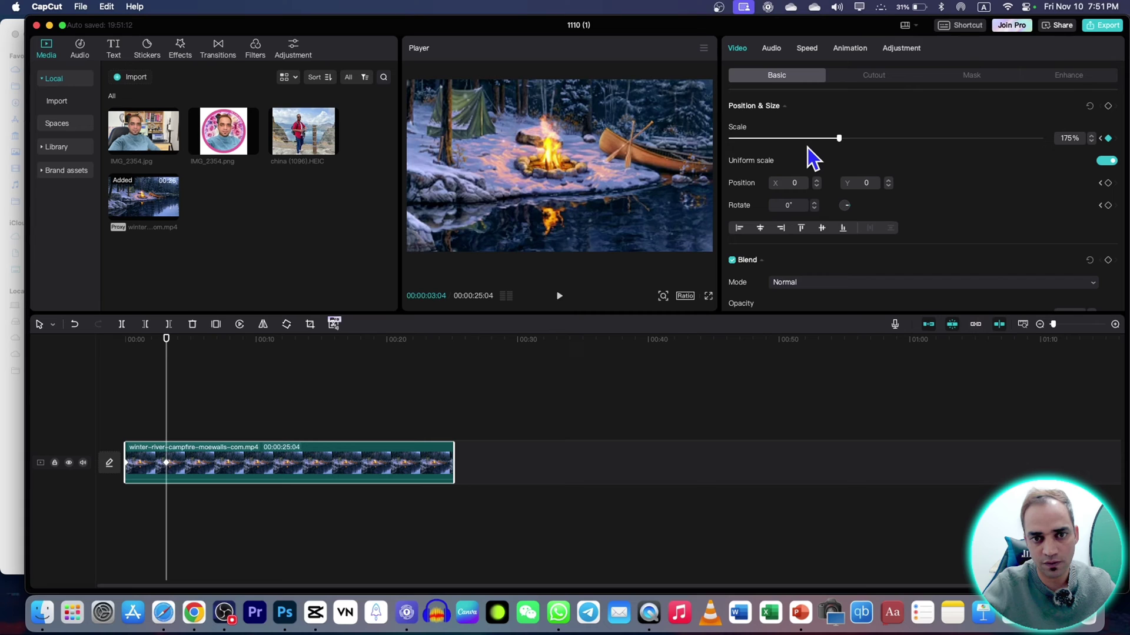
pyautogui.moveTo(166, 383); pyautogui.dragTo(222, 398)
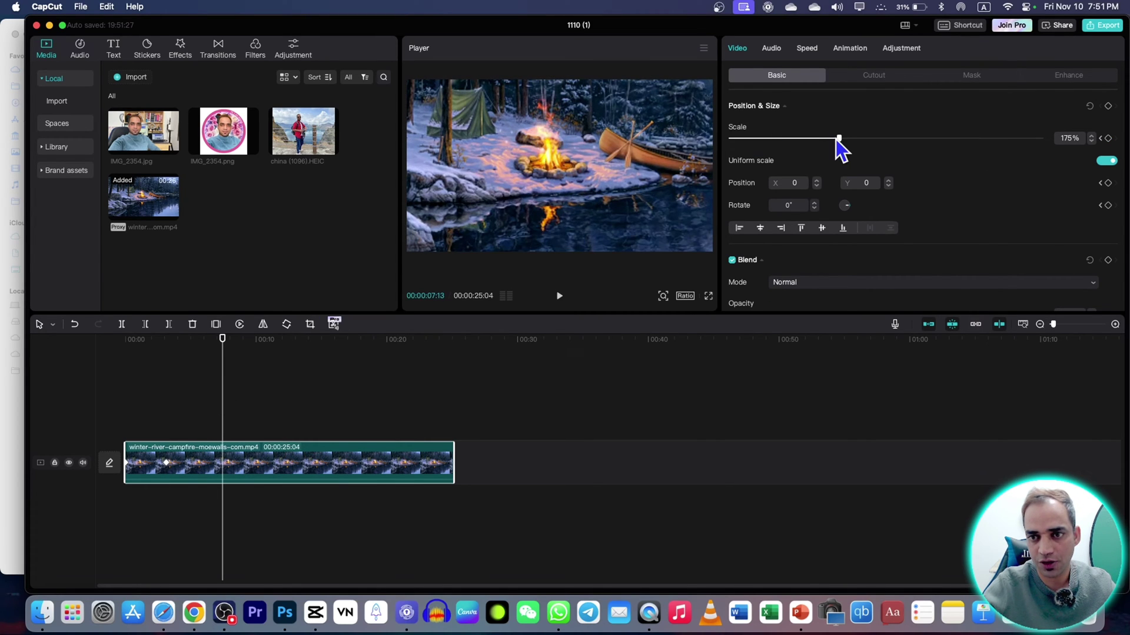
pyautogui.moveTo(838, 140); pyautogui.dragTo(818, 140)
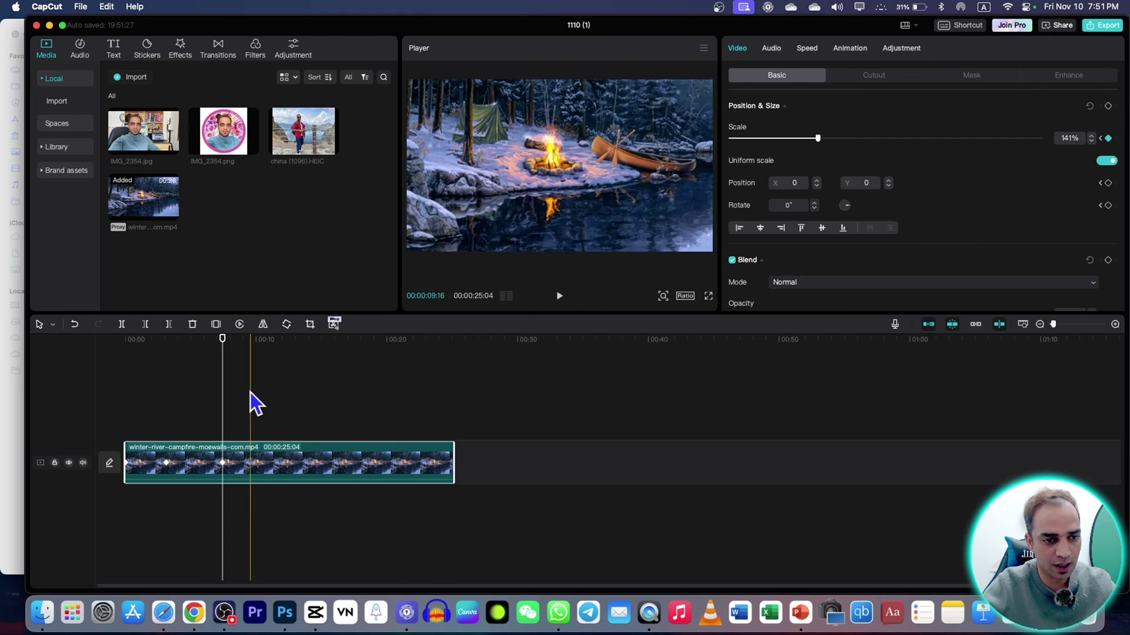
# Step: Zoom the clip to 330% near 11 s, 500% at 19 s, and back to 100% at 22 s
pyautogui.moveTo(224, 429); pyautogui.dragTo(280, 412)
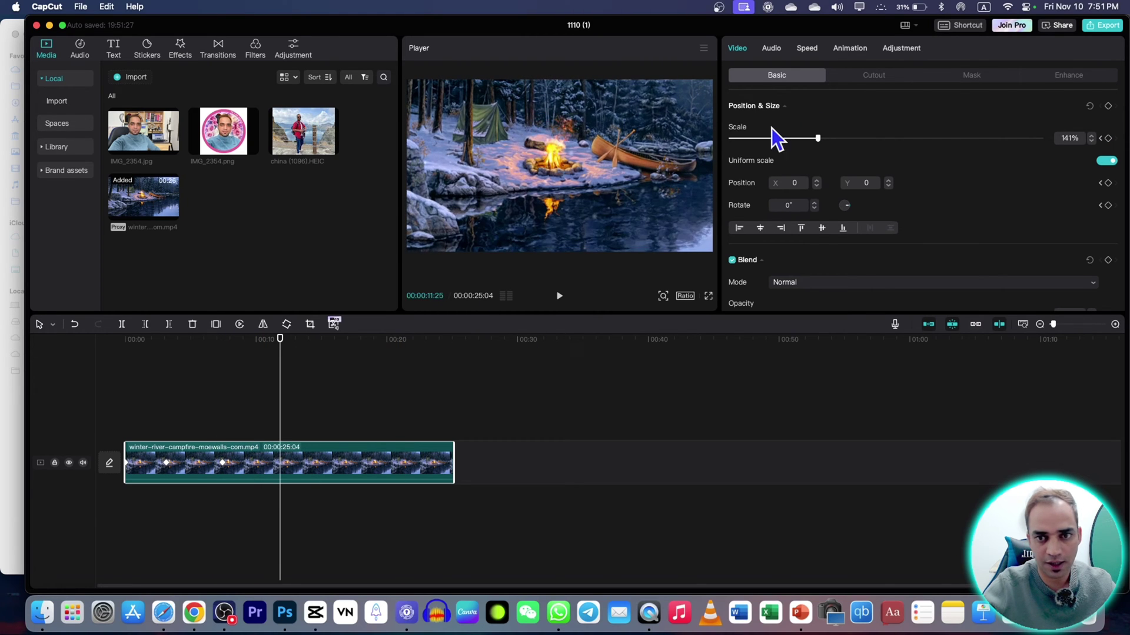
pyautogui.moveTo(818, 138); pyautogui.dragTo(934, 140)
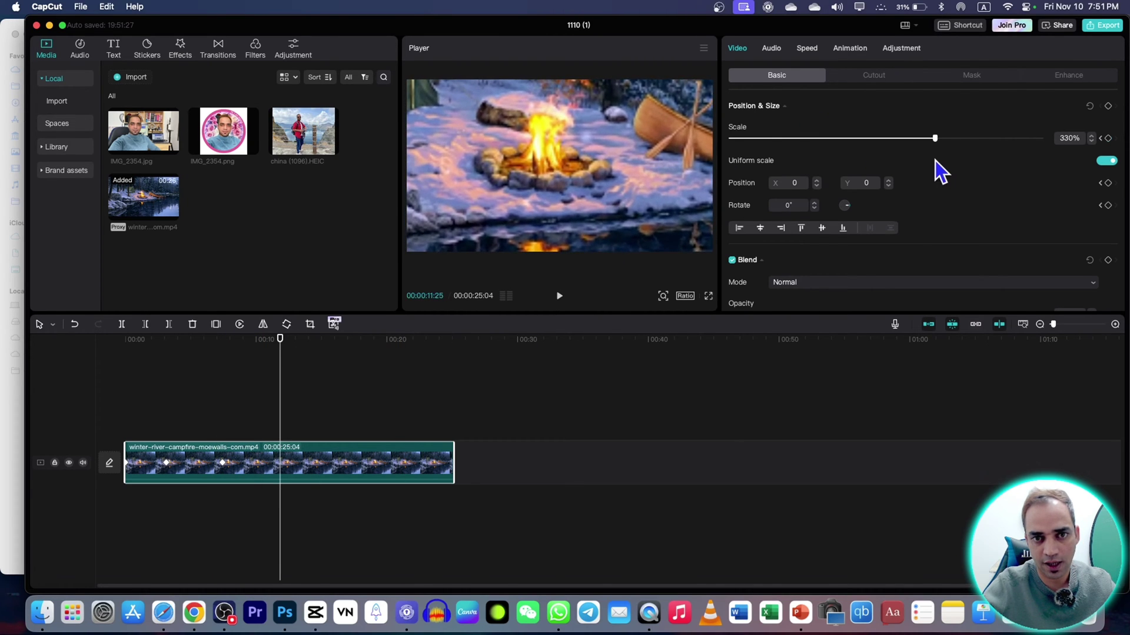
pyautogui.moveTo(362, 396); pyautogui.dragTo(373, 396)
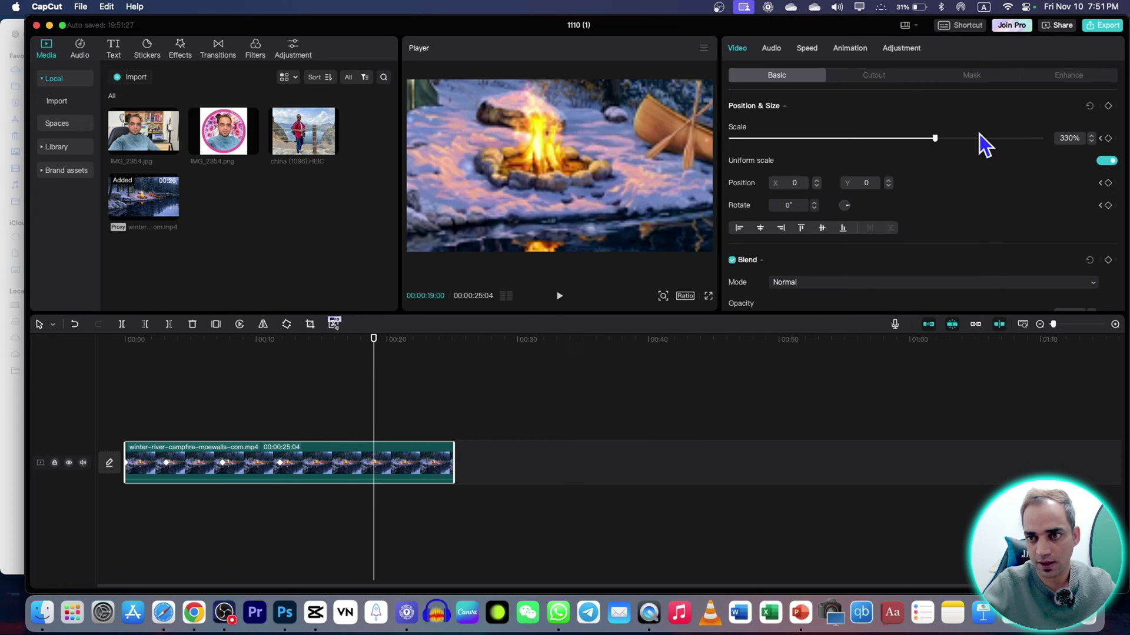
pyautogui.moveTo(937, 139); pyautogui.dragTo(1040, 141)
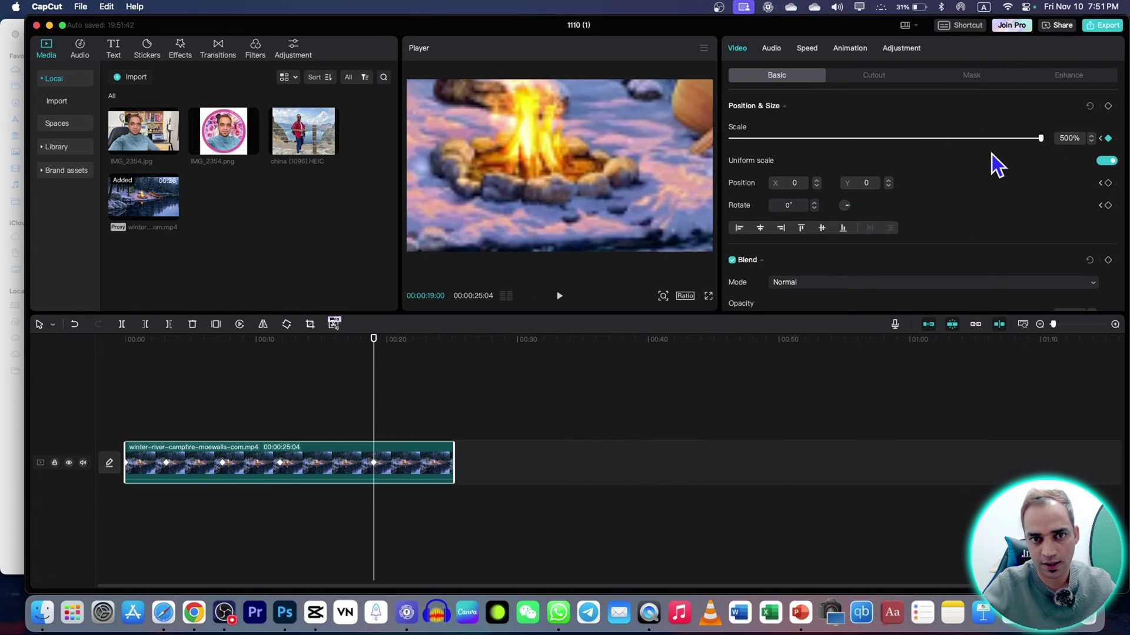
pyautogui.moveTo(373, 391); pyautogui.dragTo(418, 391)
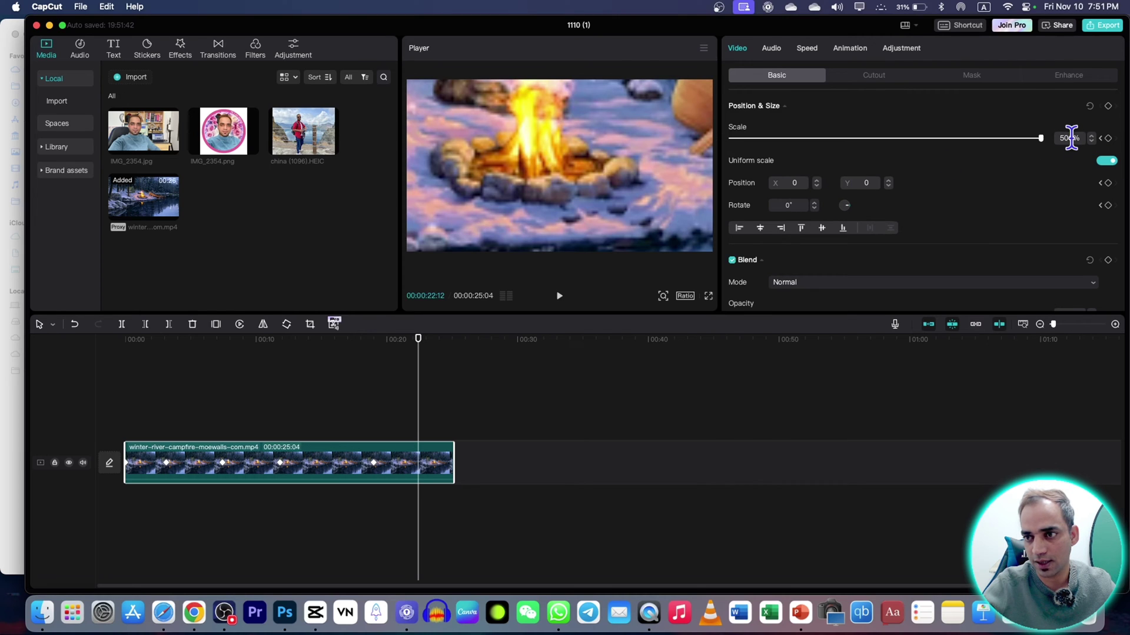
pyautogui.write('100')
pyautogui.press('Return')
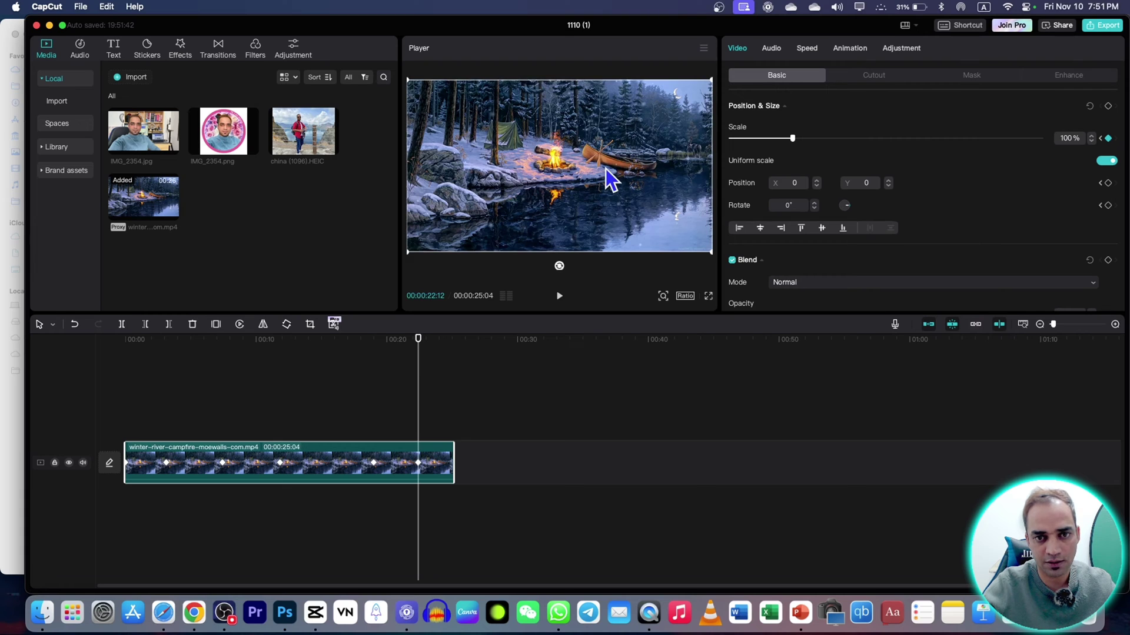
pyautogui.moveTo(418, 379); pyautogui.dragTo(116, 386)
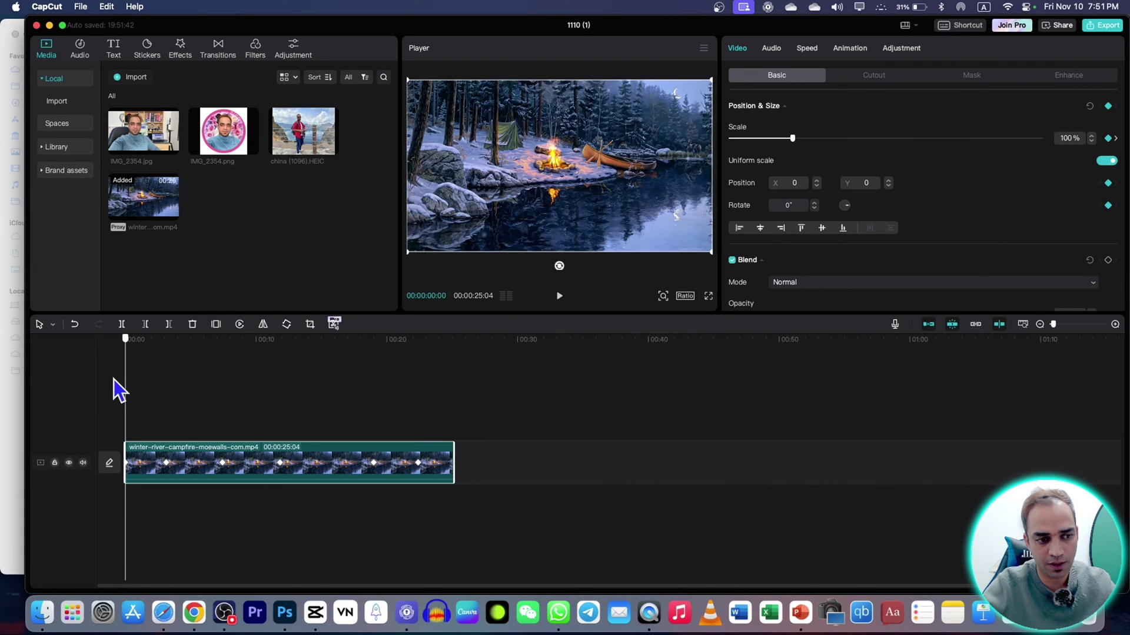
# Step: Preview the campfire zoom, then bring up the clip's Speed settings at normal 1.0x
pyautogui.press('space')
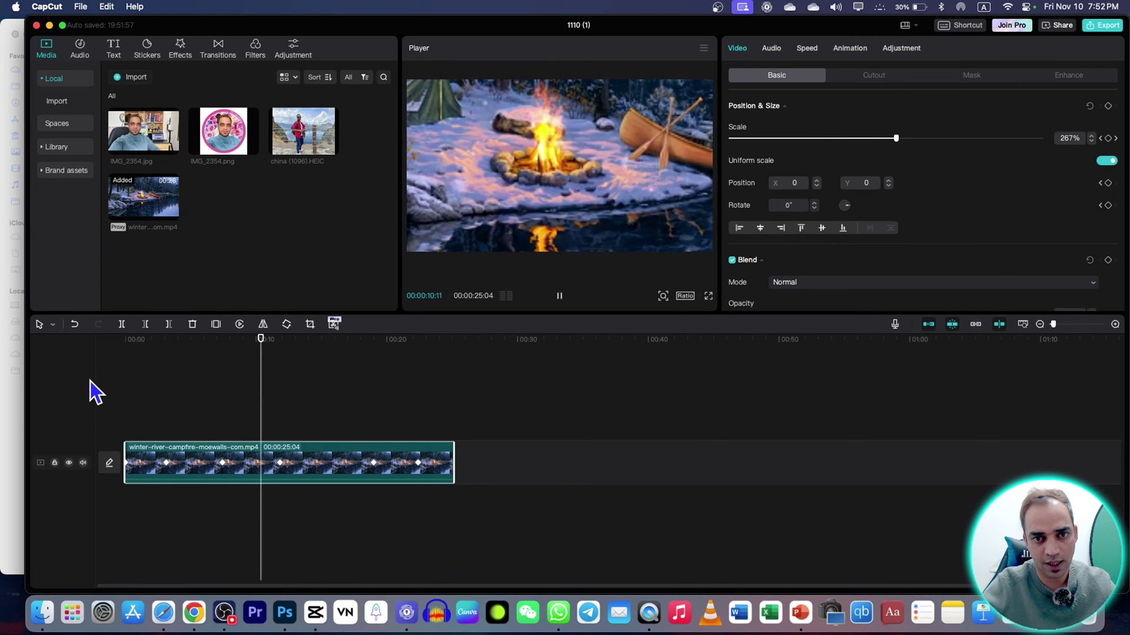
pyautogui.press('space')
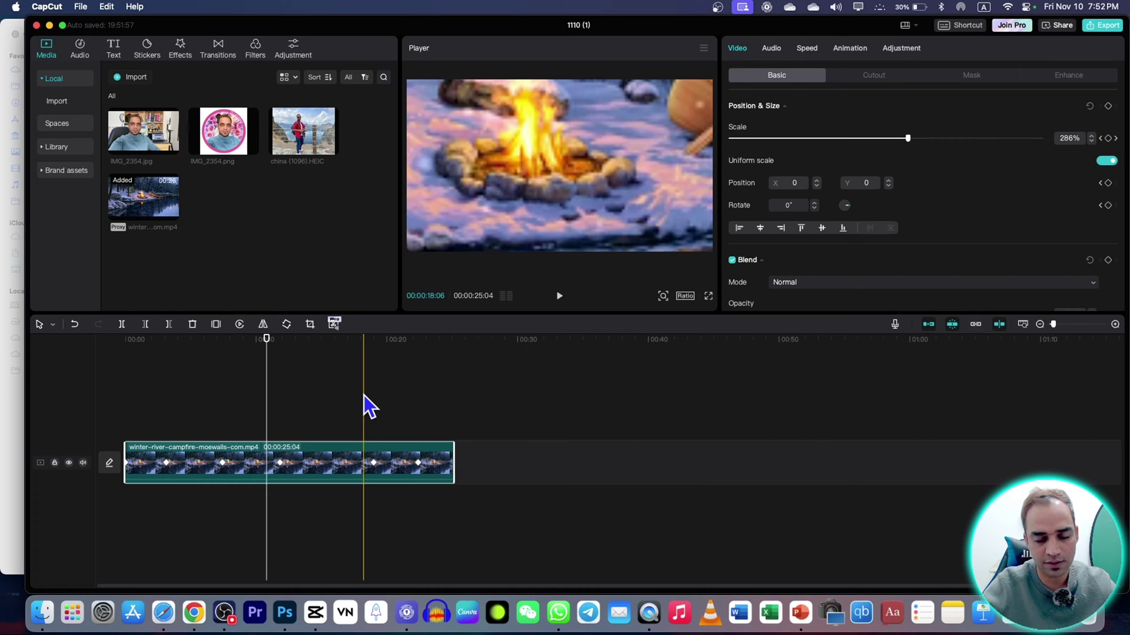
pyautogui.click(308, 465)
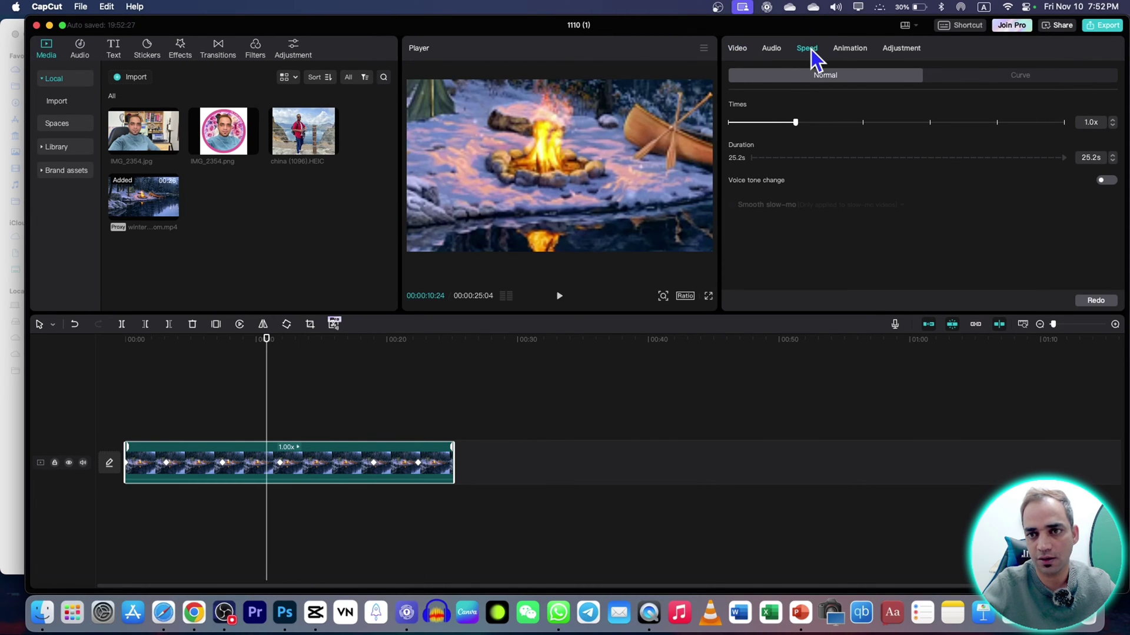
# Step: Apply the Montage speed curve with a 0.1x opening, a normal middle and a 10x later peak
pyautogui.click(1007, 79)
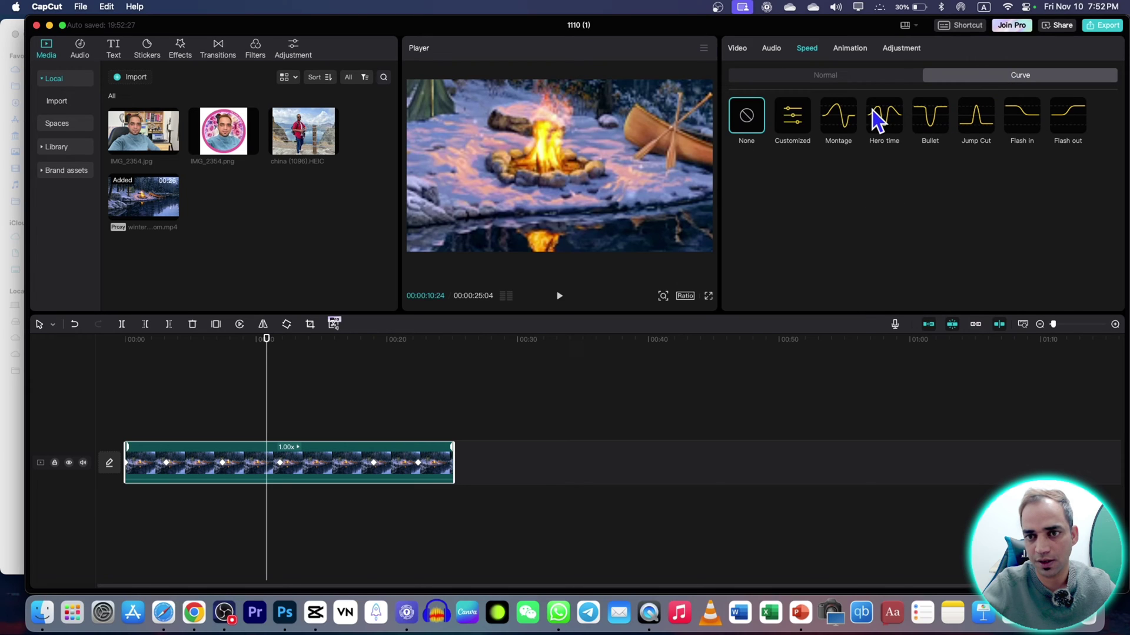
pyautogui.click(844, 127)
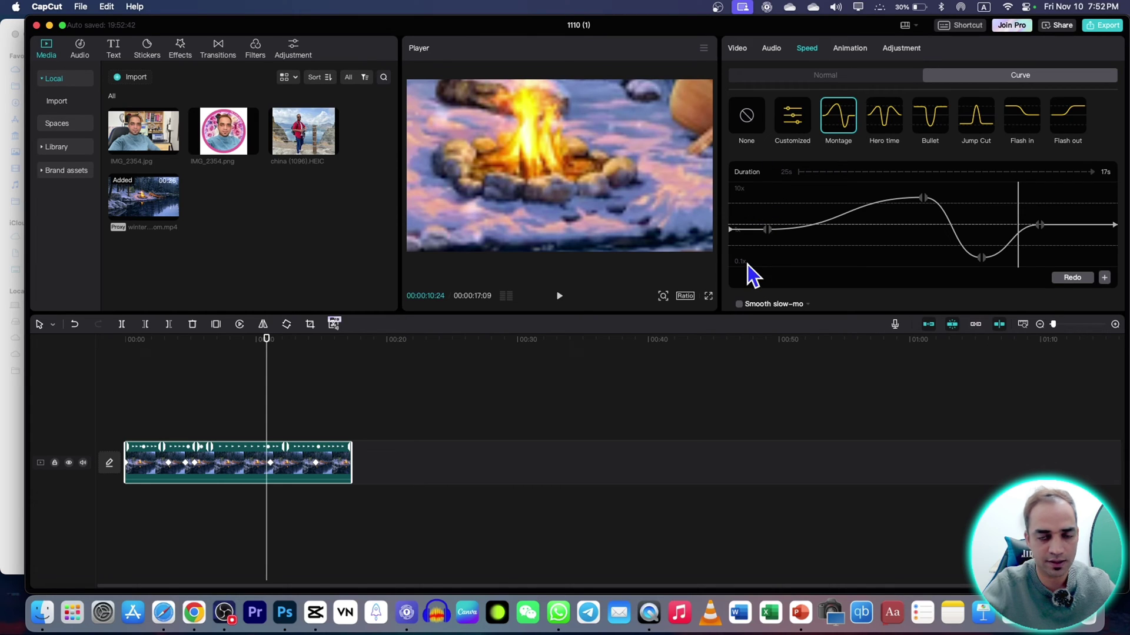
pyautogui.moveTo(731, 231); pyautogui.dragTo(731, 268)
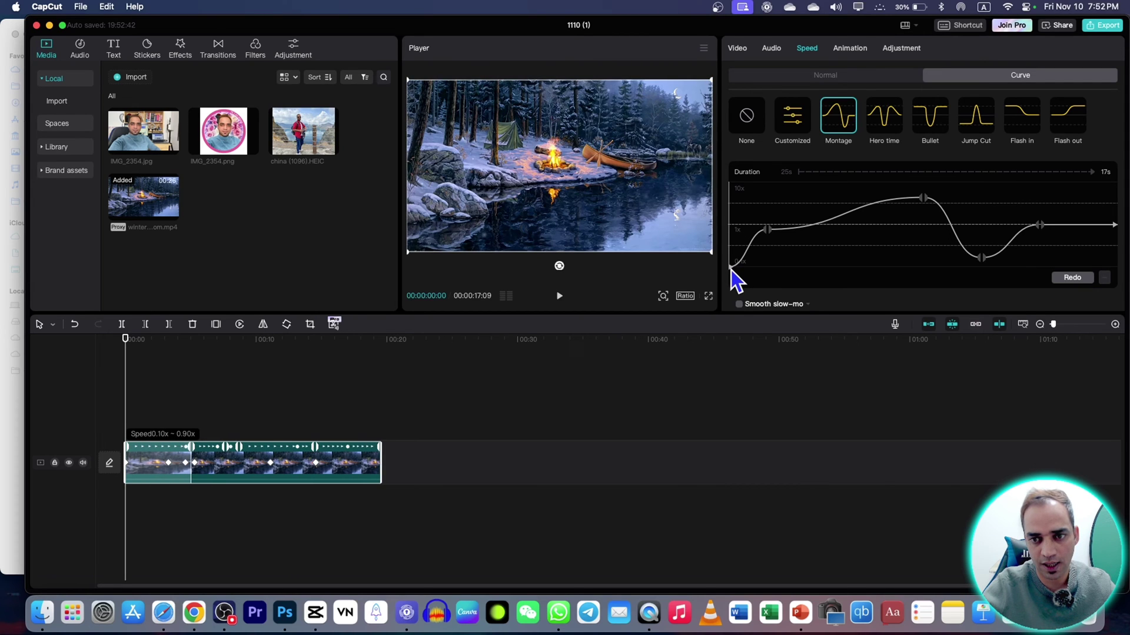
pyautogui.moveTo(768, 230); pyautogui.dragTo(768, 197)
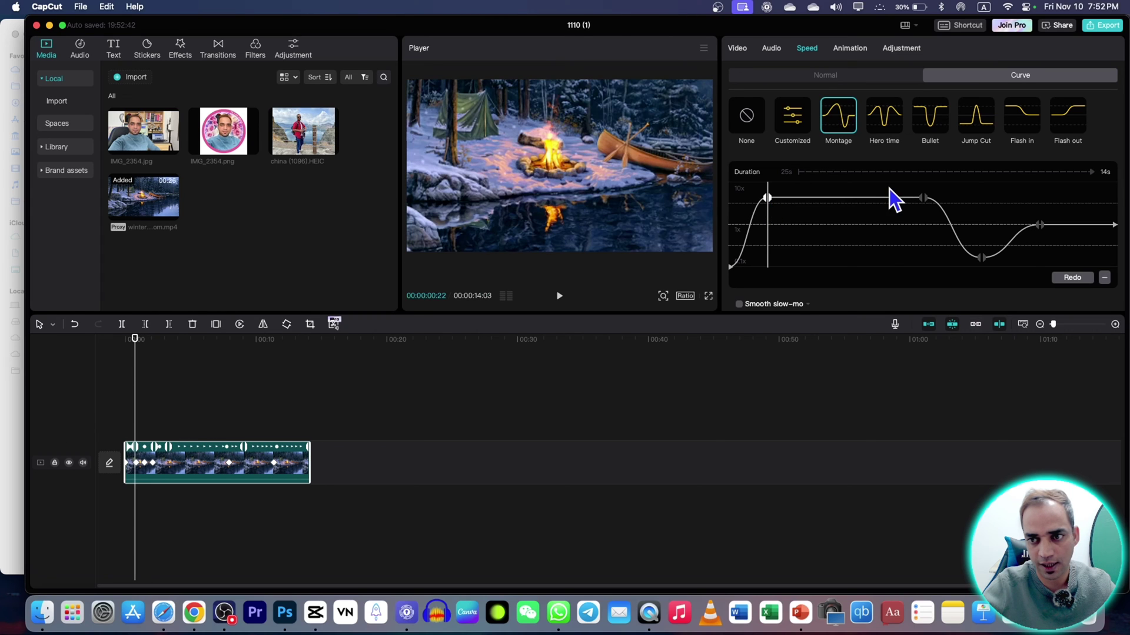
pyautogui.moveTo(922, 199)
pyautogui.mouseDown()
pyautogui.moveTo(919, 230)
pyautogui.moveTo(888, 254)
pyautogui.moveTo(816, 266)
pyautogui.mouseUp()
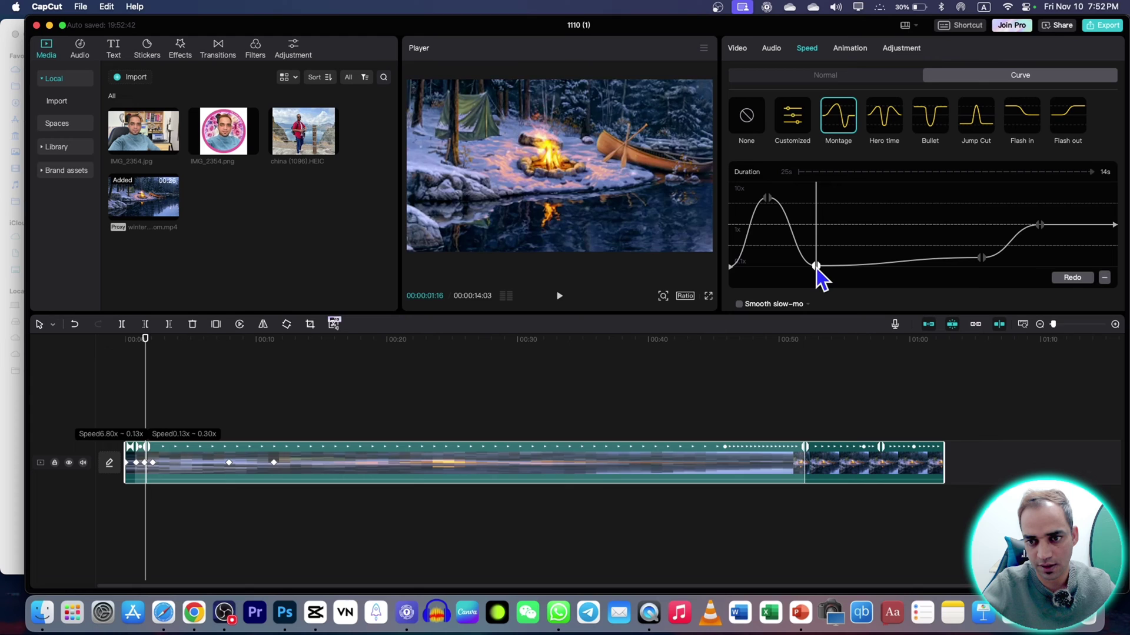
pyautogui.moveTo(981, 259)
pyautogui.mouseDown()
pyautogui.moveTo(901, 222)
pyautogui.moveTo(874, 180)
pyautogui.mouseUp()
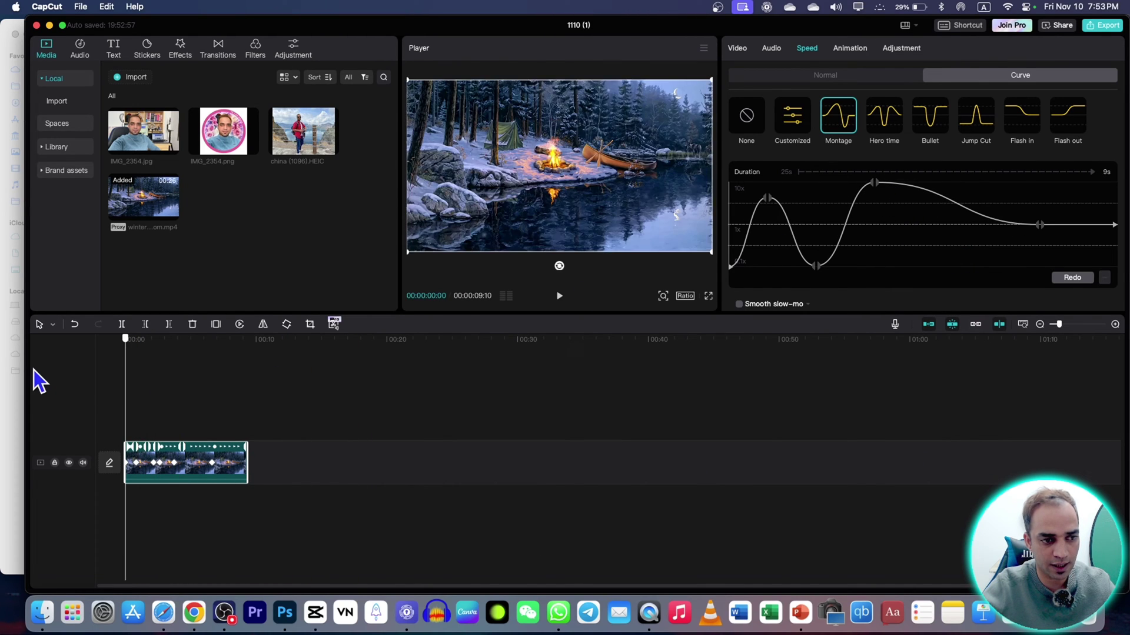
pyautogui.press('space')
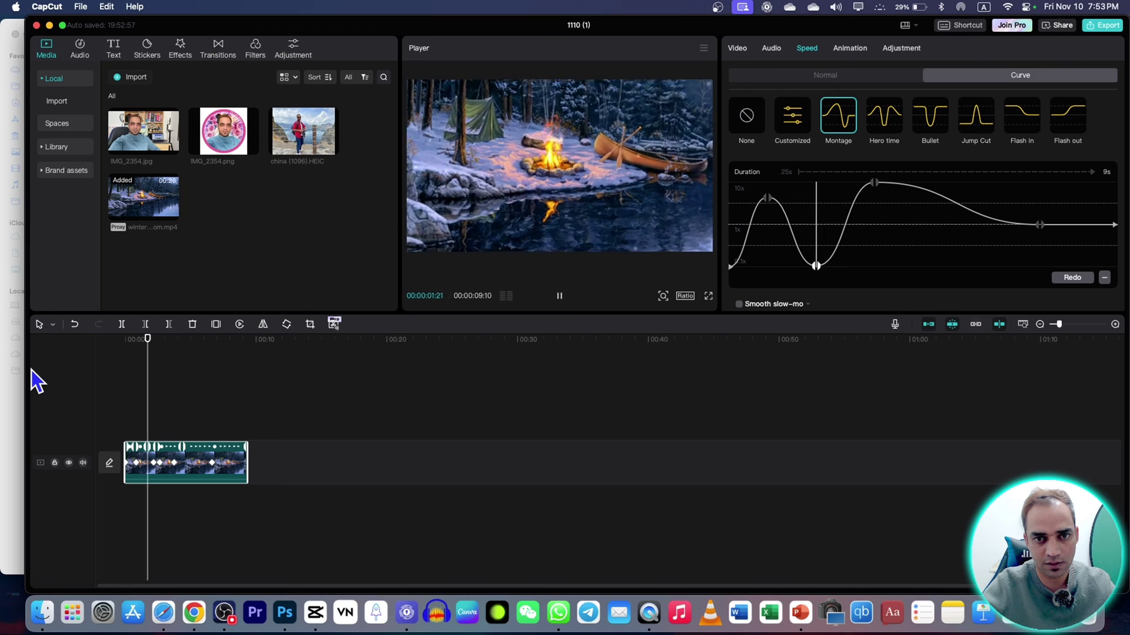
pyautogui.press('space')
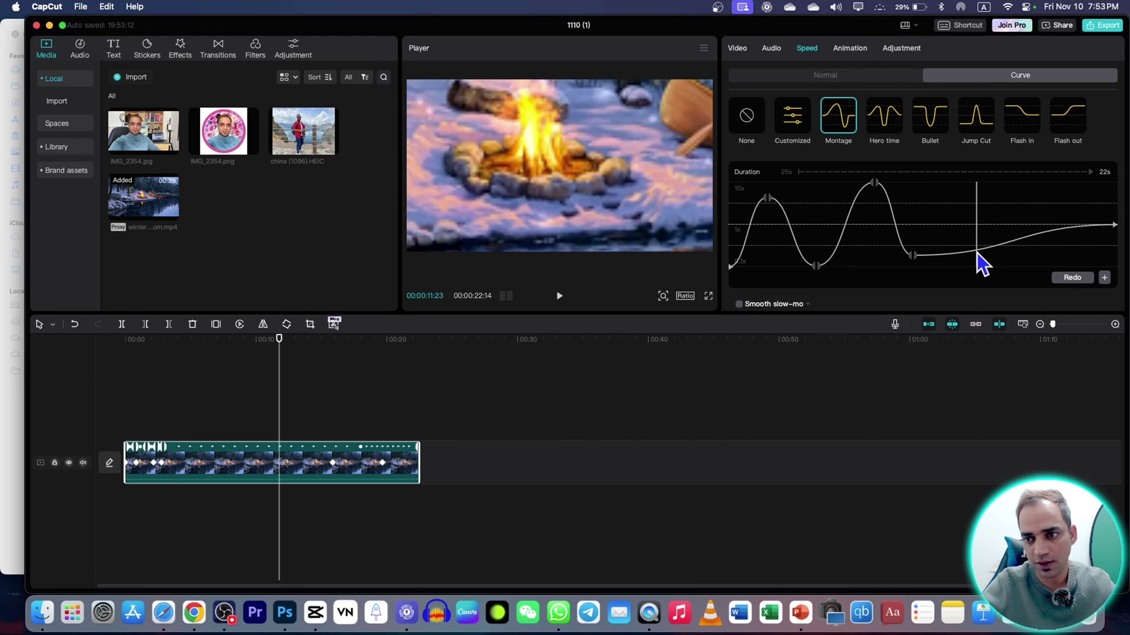
# Step: Enable Smooth slow-mo and show the Frame blending choices
pyautogui.scroll(-2, 744, 276)
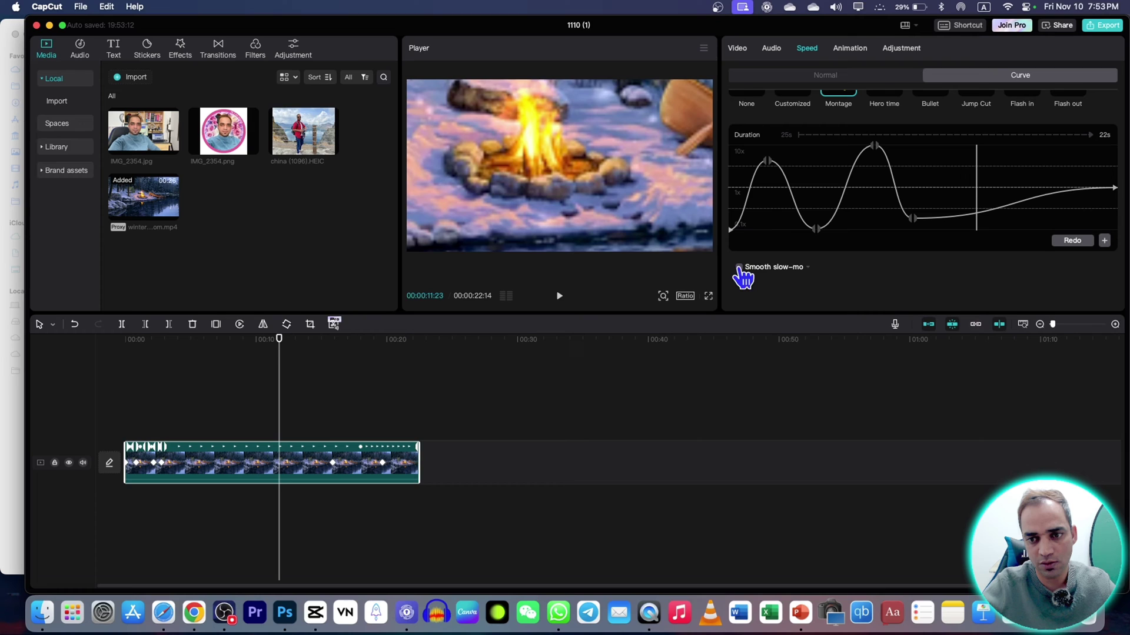
pyautogui.click(739, 267)
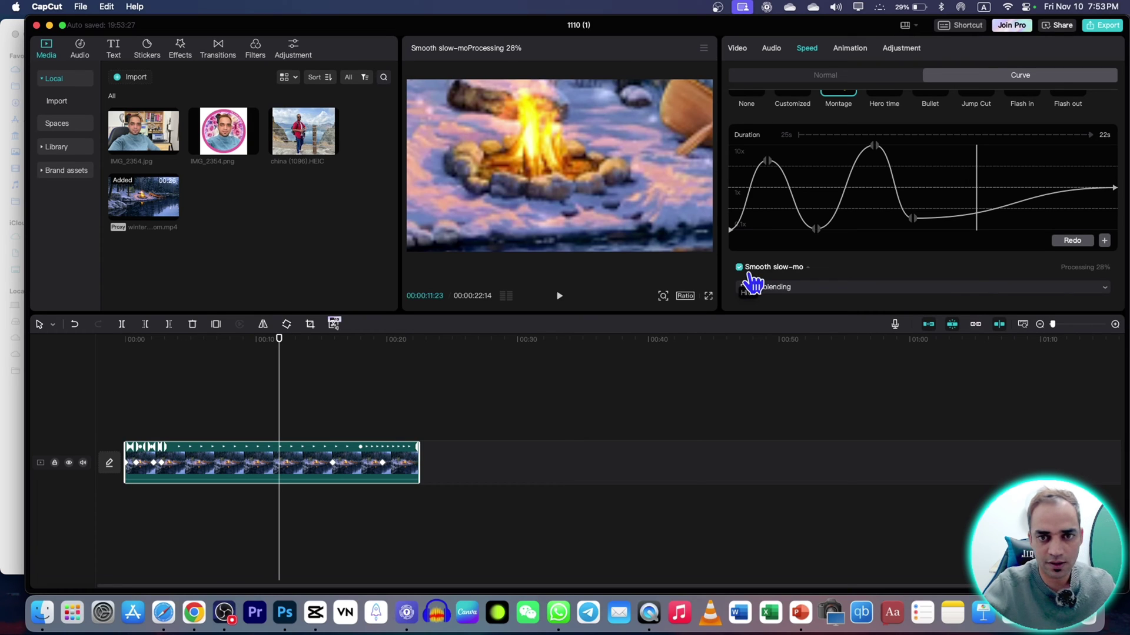
pyautogui.click(789, 288)
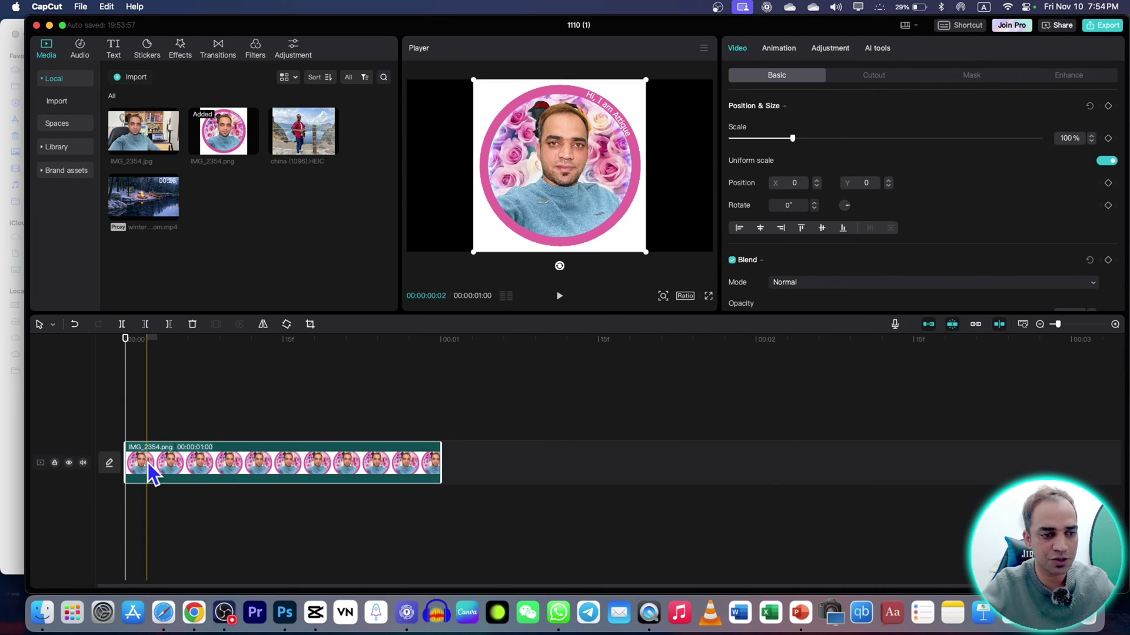
# Step: Keyframe the profile picture at its start, enlarge it to frame width, then slide it right
pyautogui.click(1108, 106)
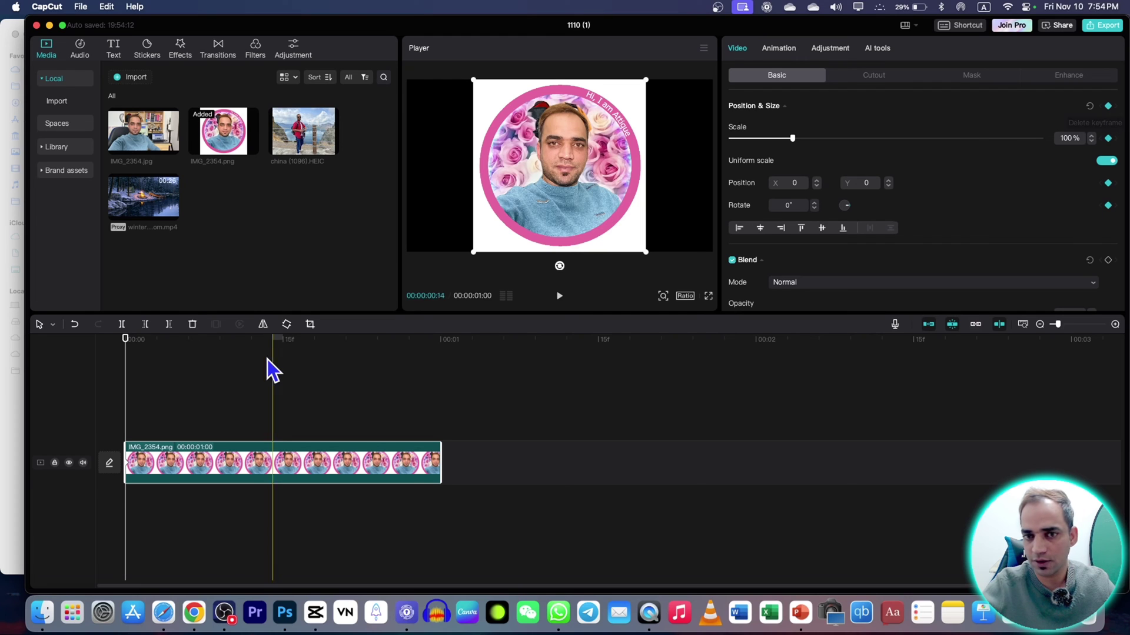
pyautogui.moveTo(128, 385); pyautogui.dragTo(157, 385)
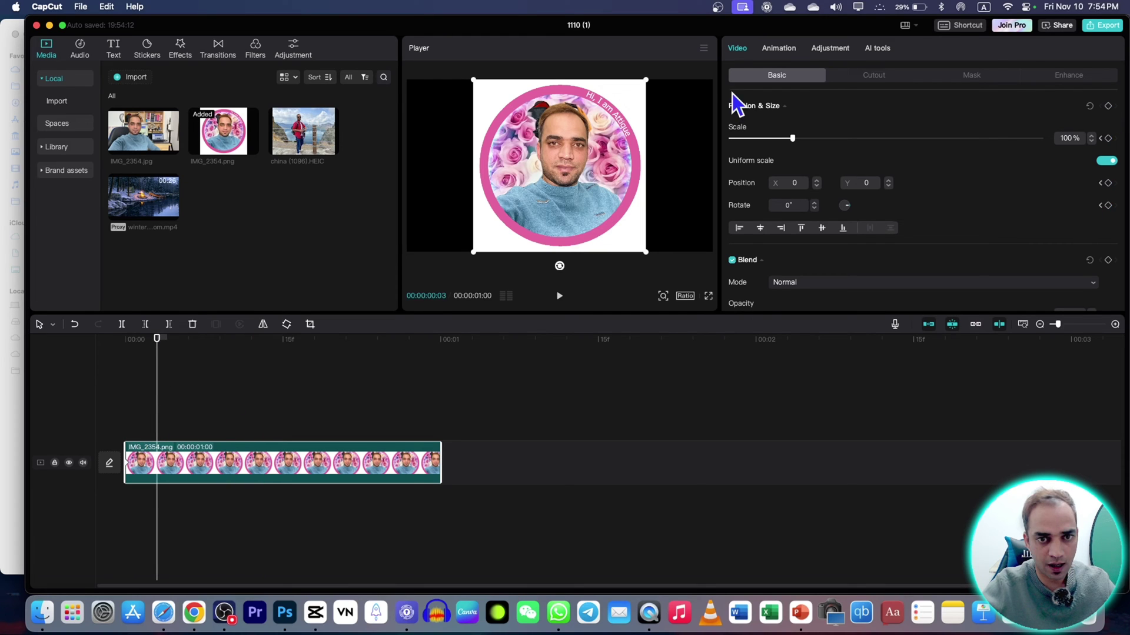
pyautogui.moveTo(646, 256); pyautogui.dragTo(788, 323)
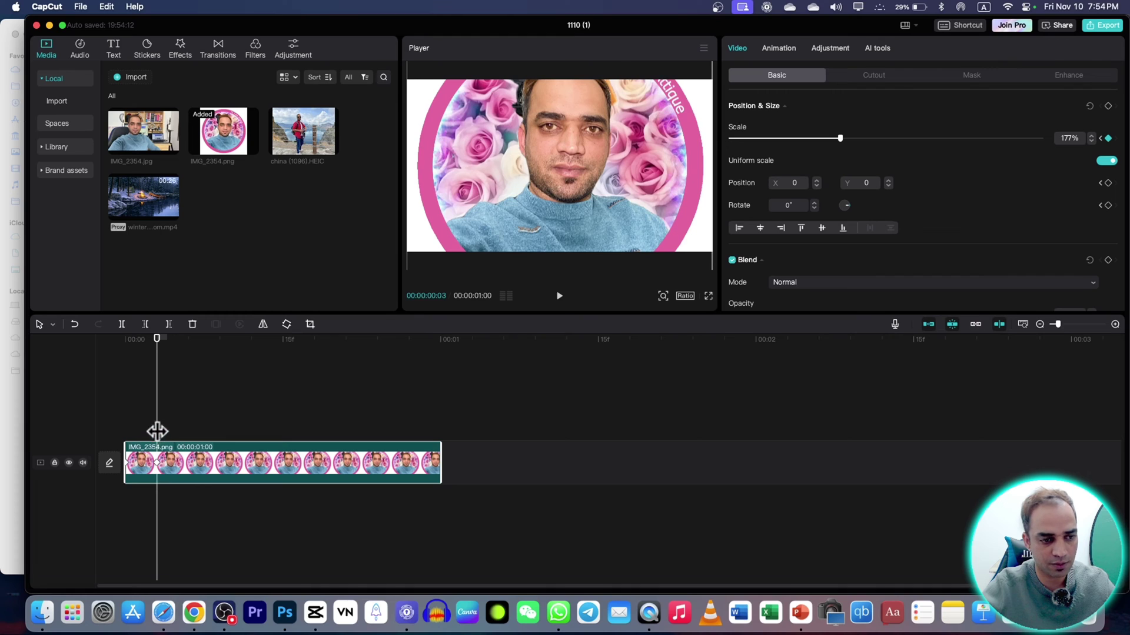
pyautogui.moveTo(156, 428); pyautogui.dragTo(262, 428)
pyautogui.moveTo(538, 161); pyautogui.dragTo(620, 168)
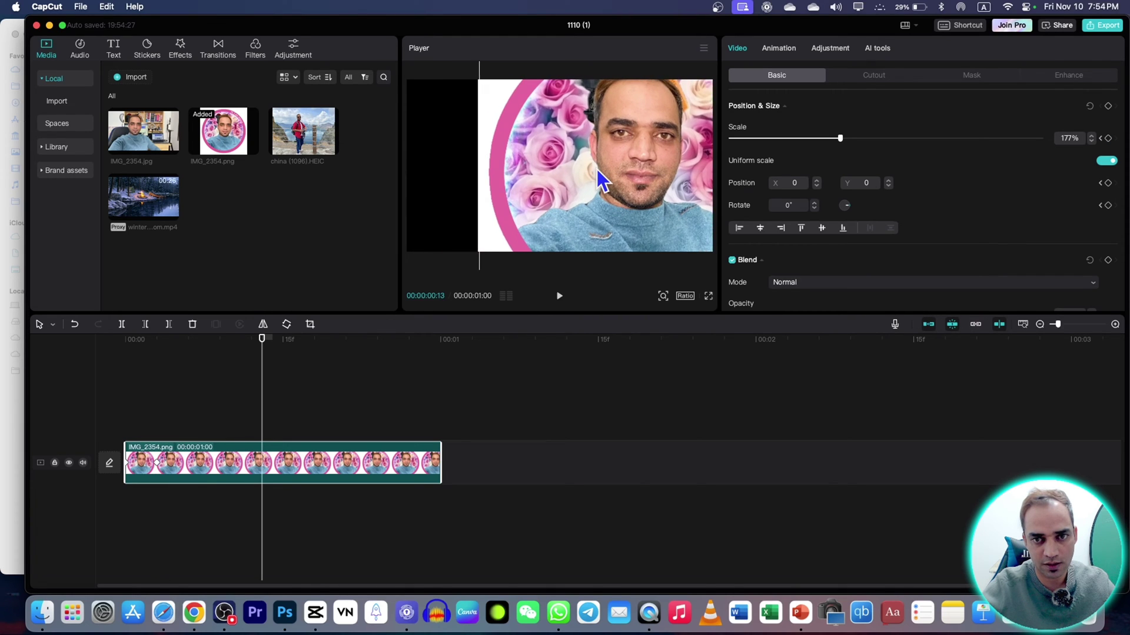
# Step: A few frames later, reposition the picture, shrink it to about 118% and tilt it -60°
pyautogui.click(293, 364)
pyautogui.moveTo(633, 131); pyautogui.dragTo(580, 183)
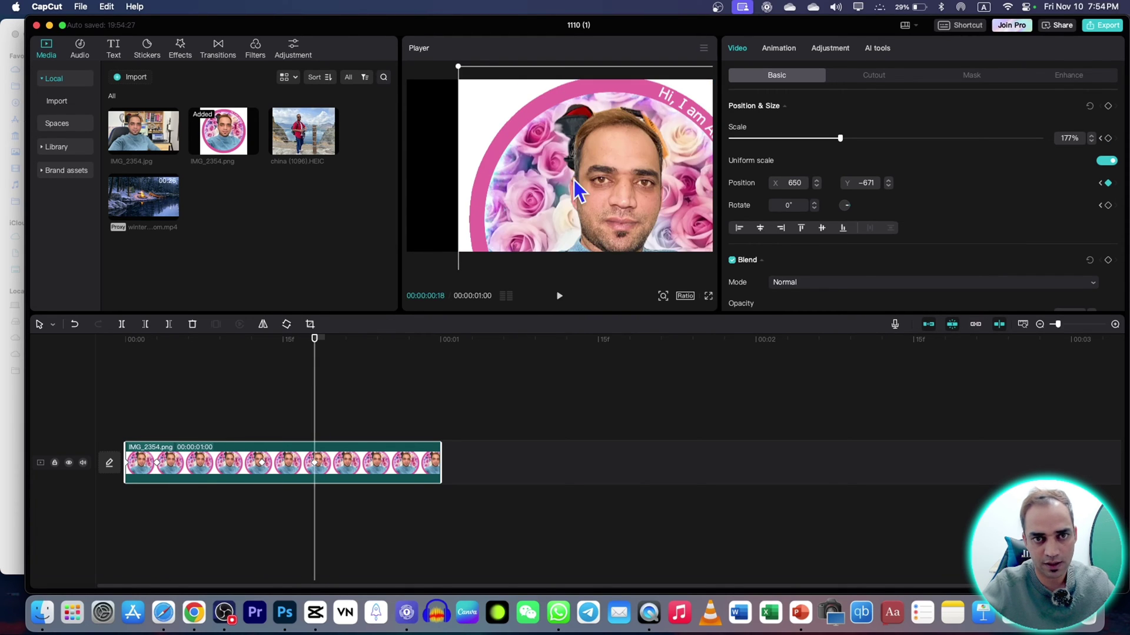
pyautogui.moveTo(457, 68); pyautogui.dragTo(570, 121)
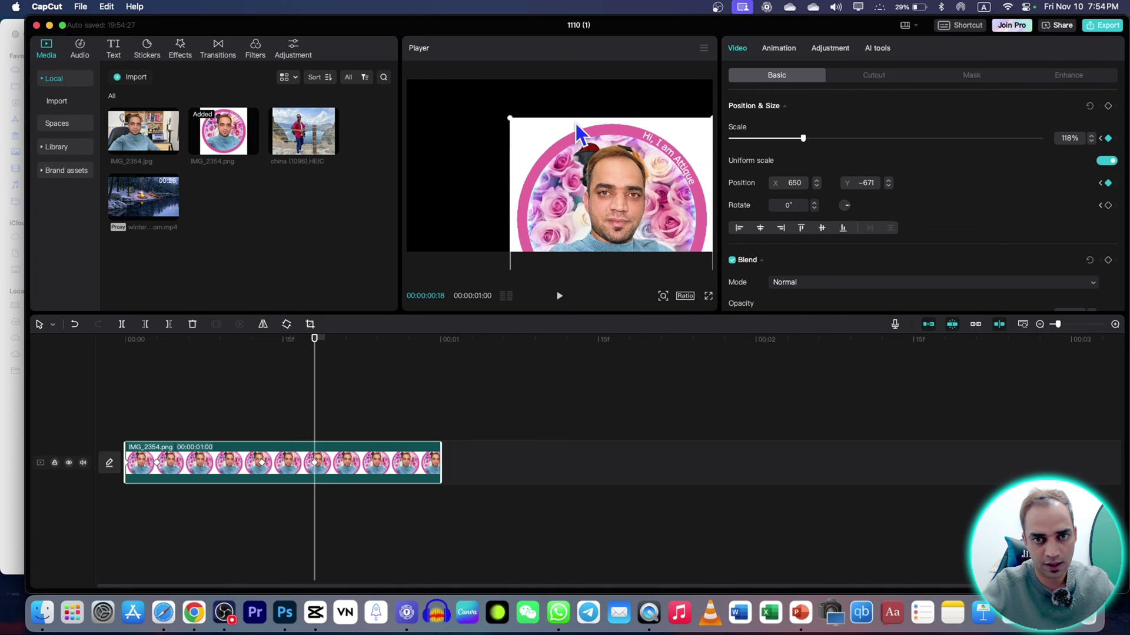
pyautogui.moveTo(574, 257); pyautogui.dragTo(673, 188)
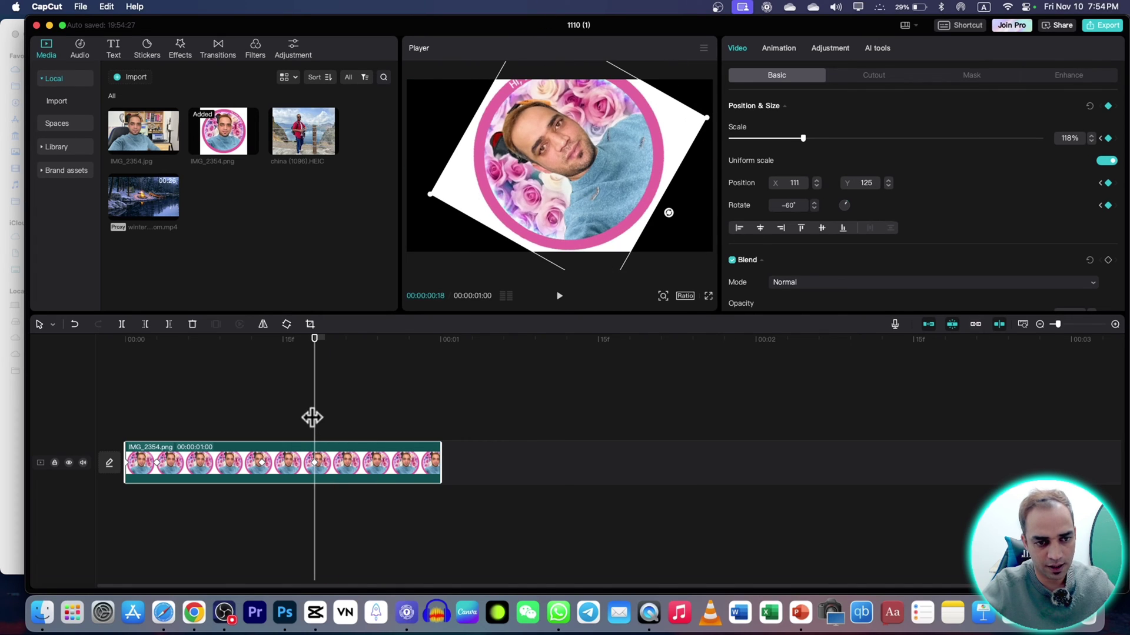
pyautogui.click(333, 406)
pyautogui.click(331, 478)
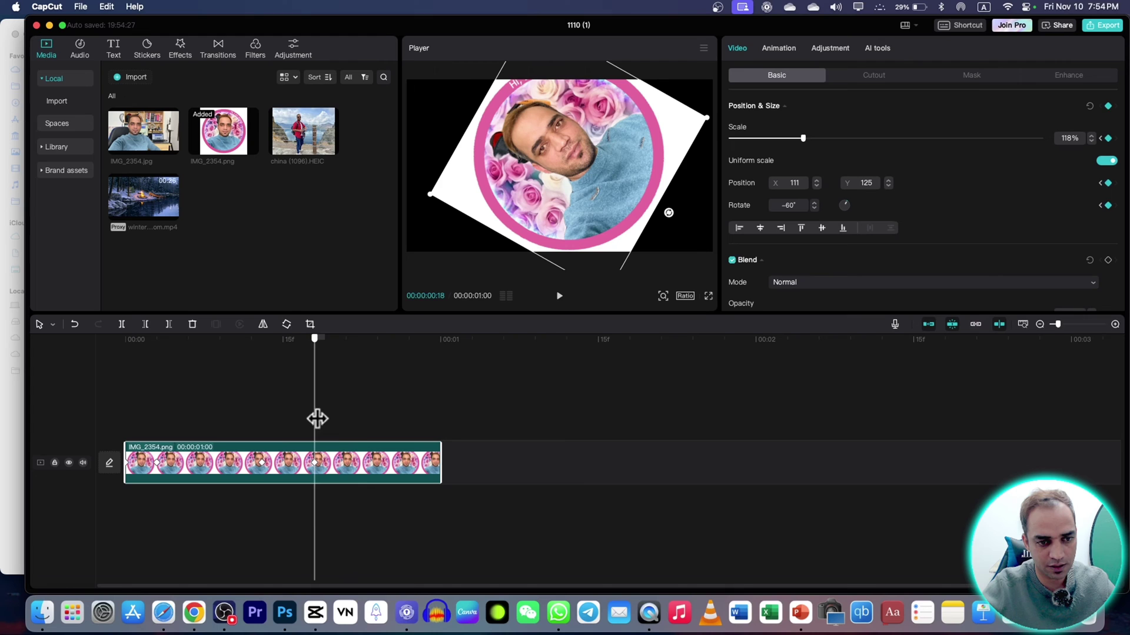
# Step: At frame 23, spin the picture a full turn while enlarging it, then play it back
pyautogui.moveTo(317, 419); pyautogui.dragTo(367, 419)
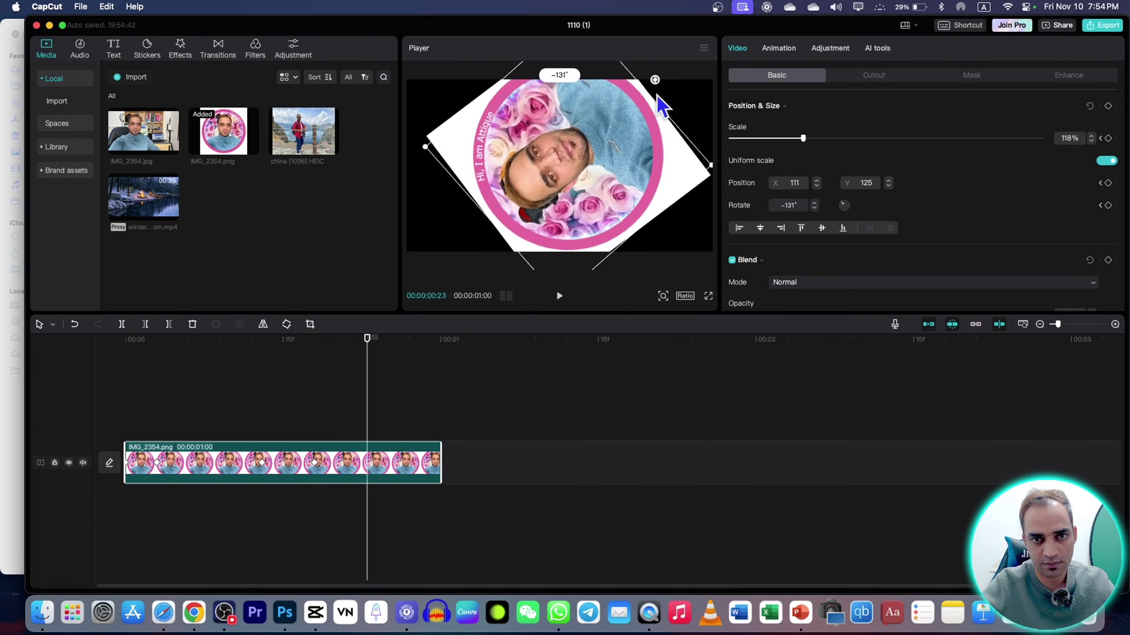
pyautogui.moveTo(668, 213); pyautogui.dragTo(538, 114)
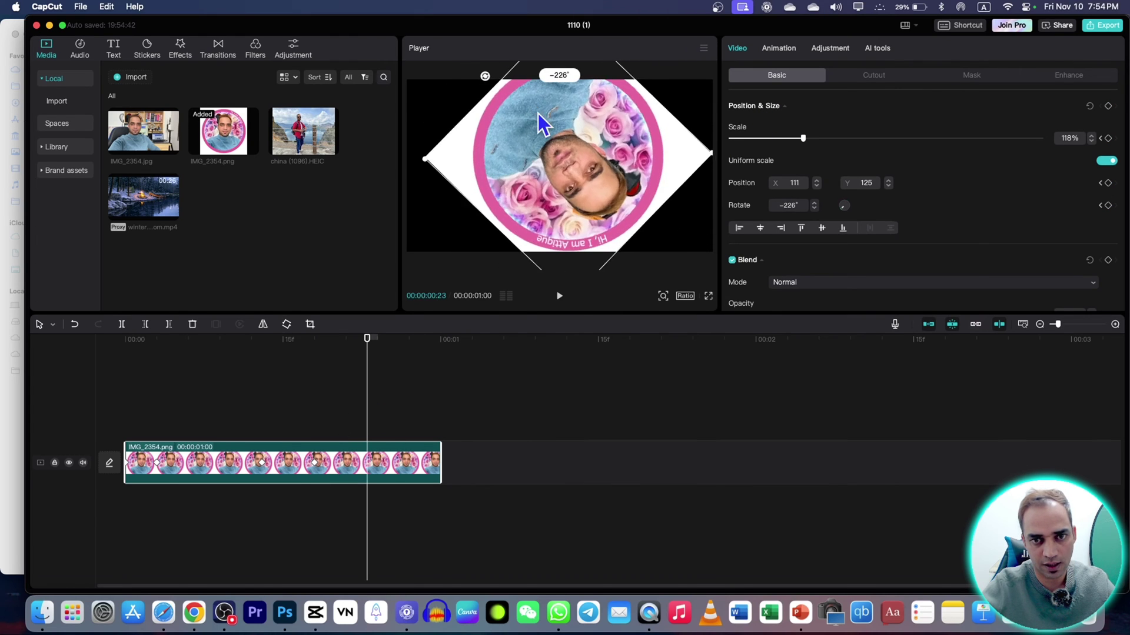
pyautogui.click(128, 389)
pyautogui.press('space')
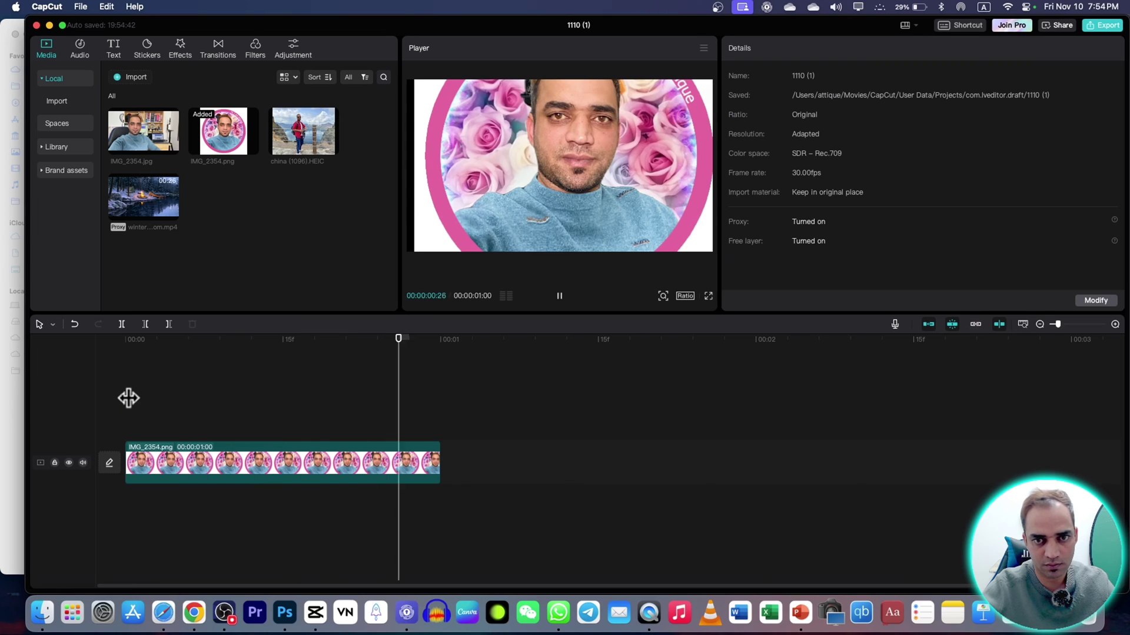
pyautogui.press('space')
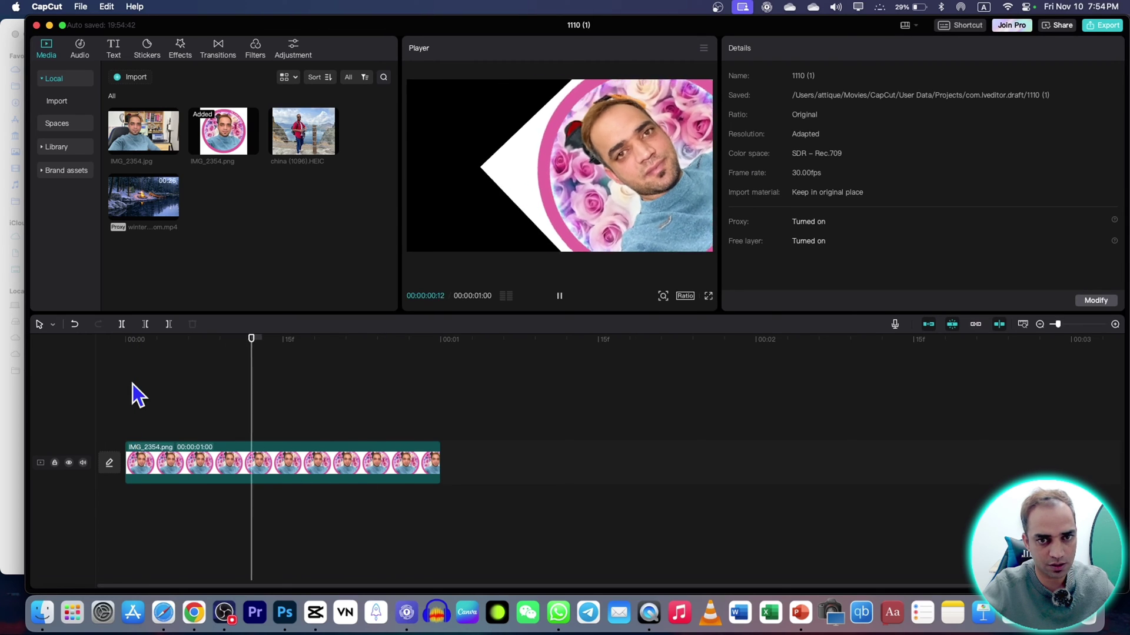
pyautogui.press('space')
# Step: Select the portrait clip and scroll through its untouched Adjustment > Curves RGB curves
pyautogui.click(242, 445)
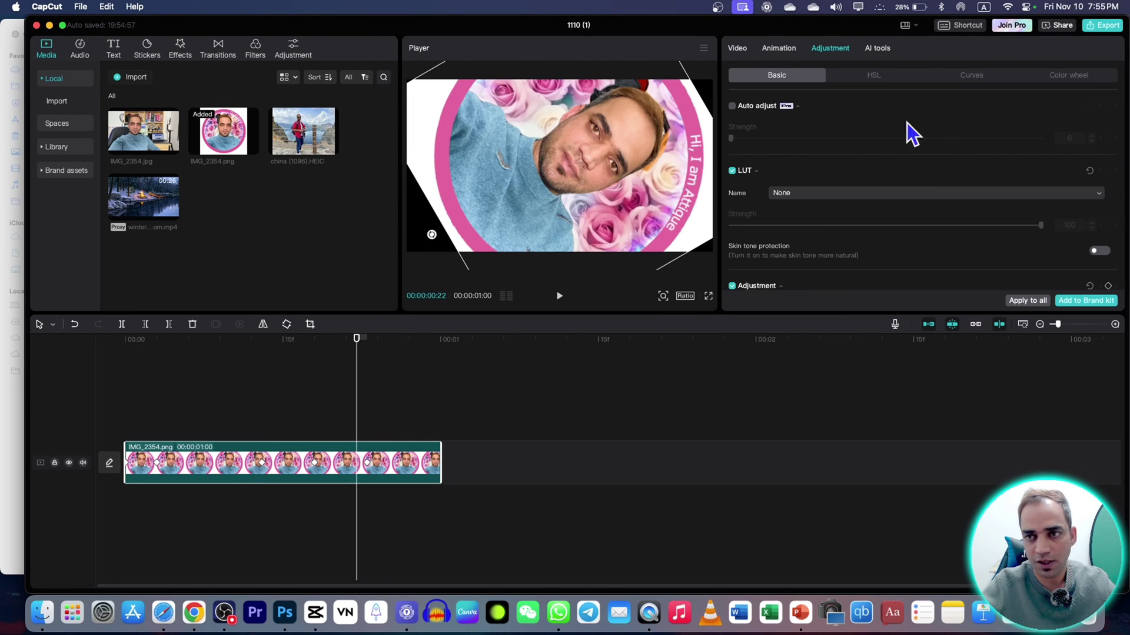
pyautogui.click(954, 75)
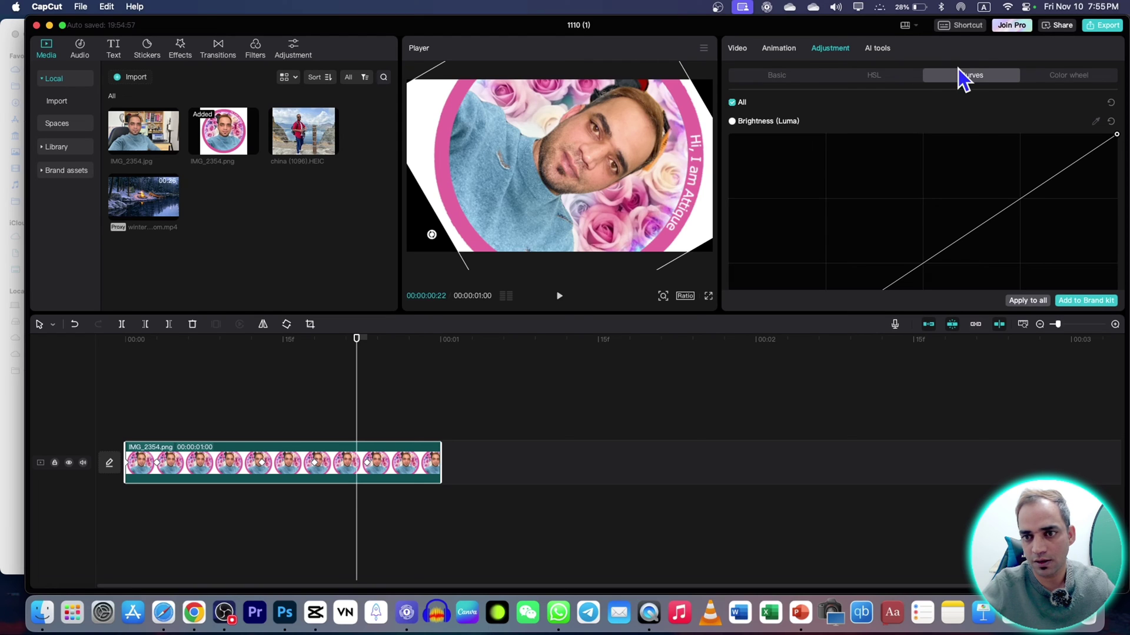
pyautogui.scroll(-3, 968, 150)
pyautogui.scroll(-3, 941, 156)
pyautogui.scroll(2, 891, 186)
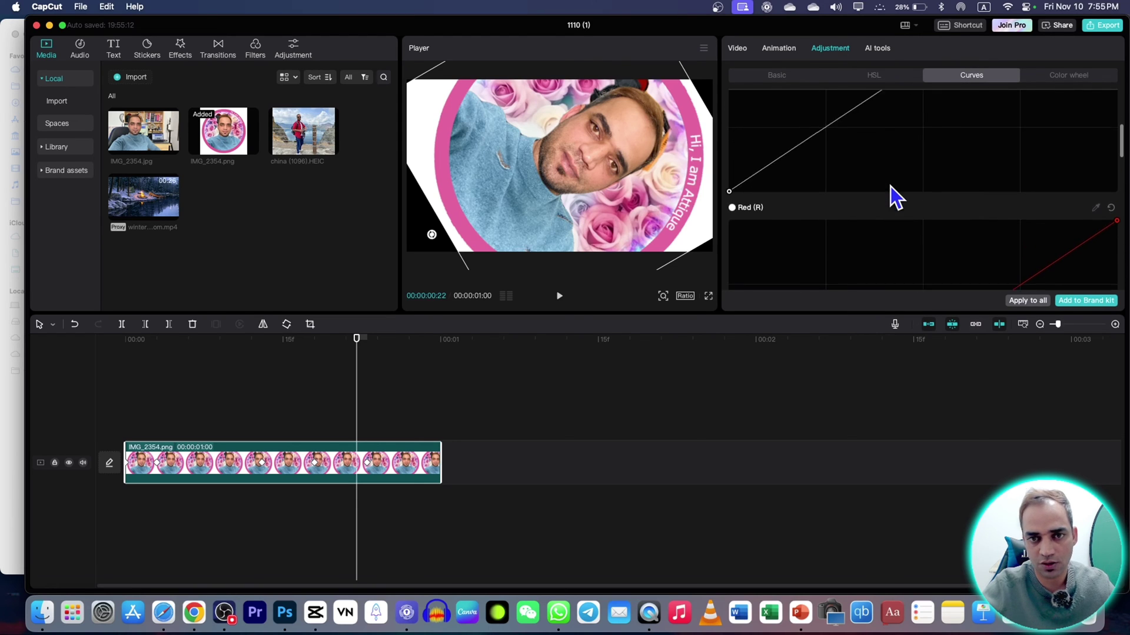
pyautogui.scroll(3, 891, 186)
pyautogui.scroll(2, 891, 186)
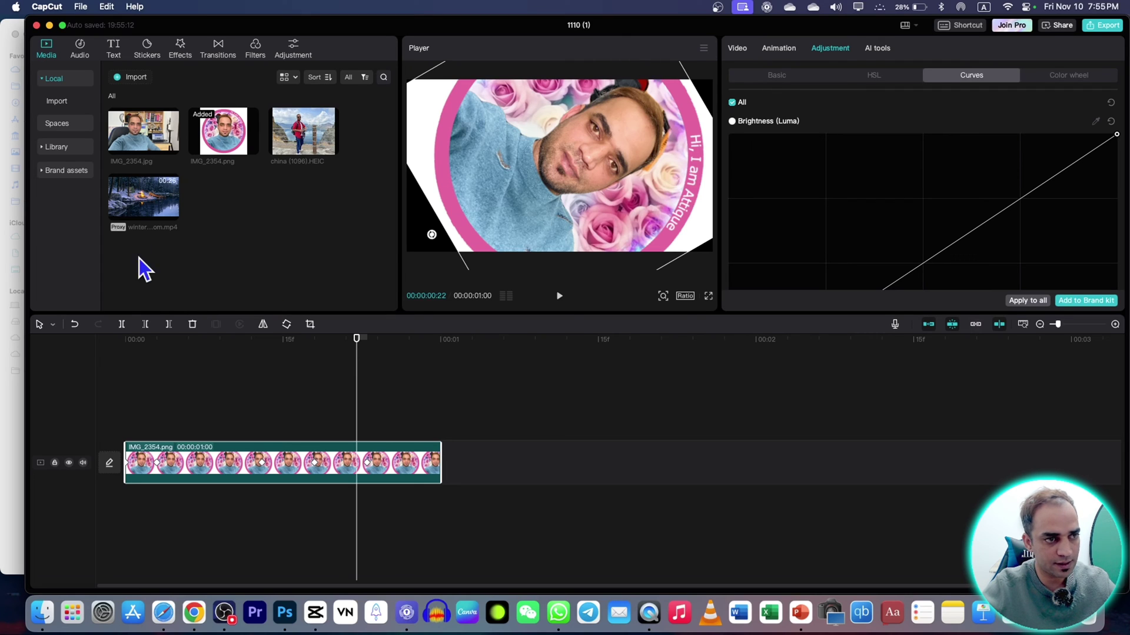
# Step: Add a default text track and rewind to the start of the timeline
pyautogui.click(114, 50)
pyautogui.click(133, 120)
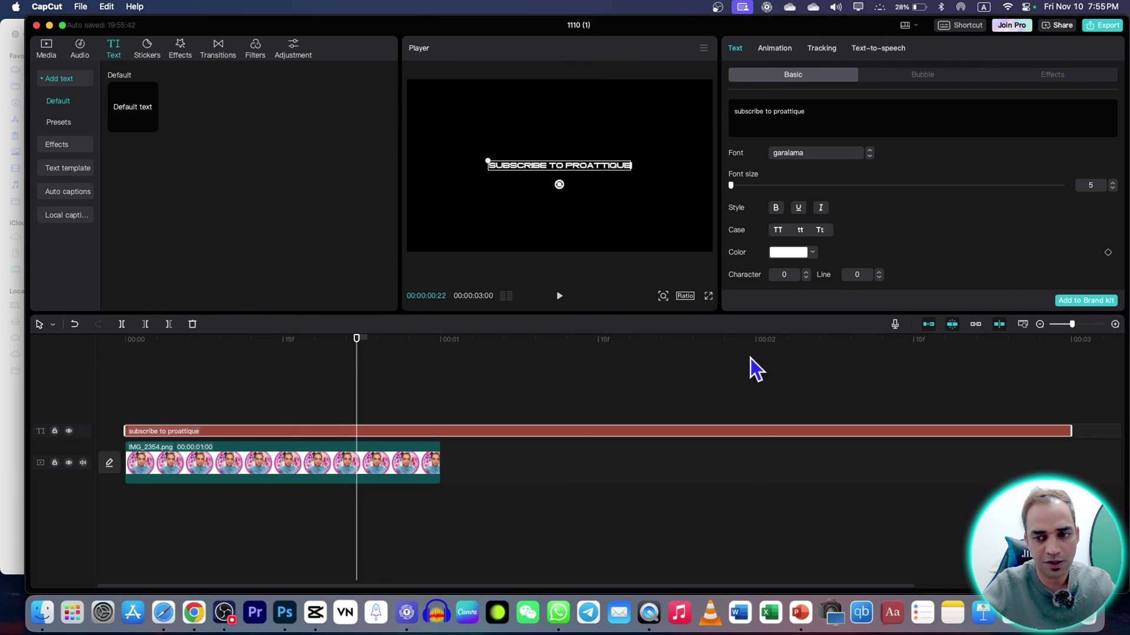
pyautogui.moveTo(356, 385)
pyautogui.mouseDown()
pyautogui.moveTo(257, 376)
pyautogui.moveTo(137, 391)
pyautogui.moveTo(125, 381)
pyautogui.mouseUp()
# Step: Give the SUBSCRIBE TO PROATTIQUE caption the black, white-outlined preset style
pyautogui.scroll(-3, 832, 231)
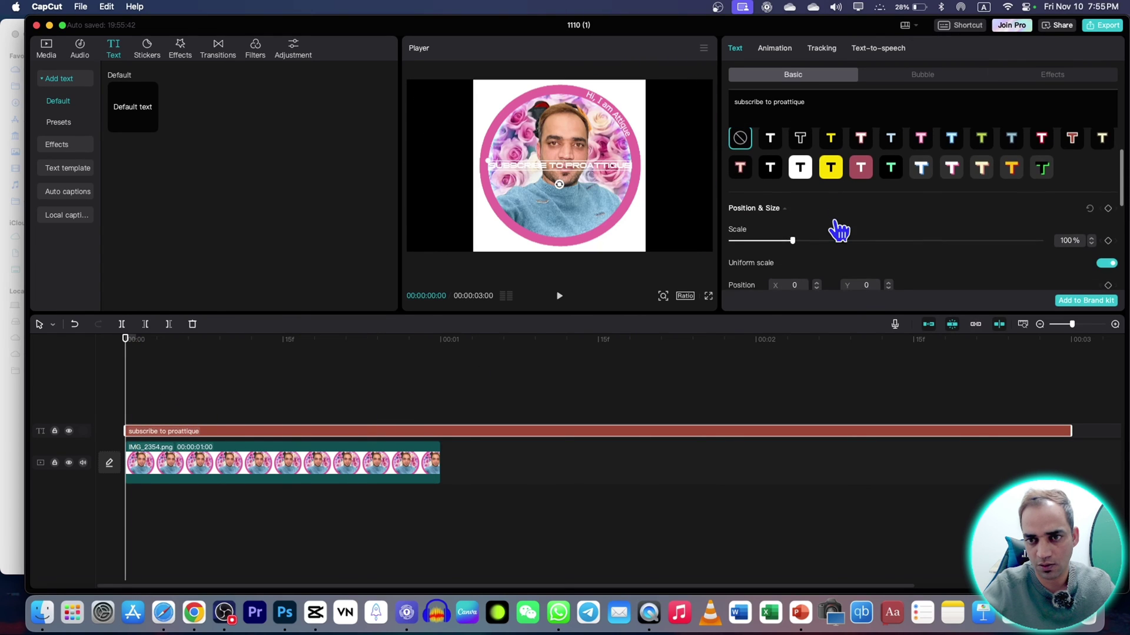
pyautogui.click(802, 144)
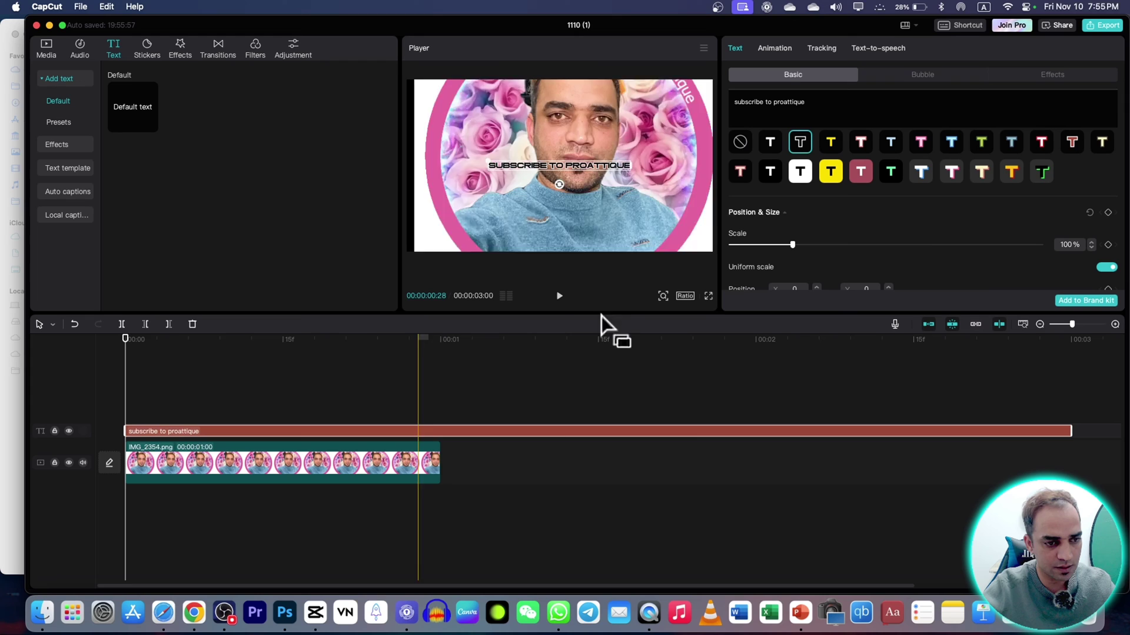
pyautogui.scroll(2, 1112, 227)
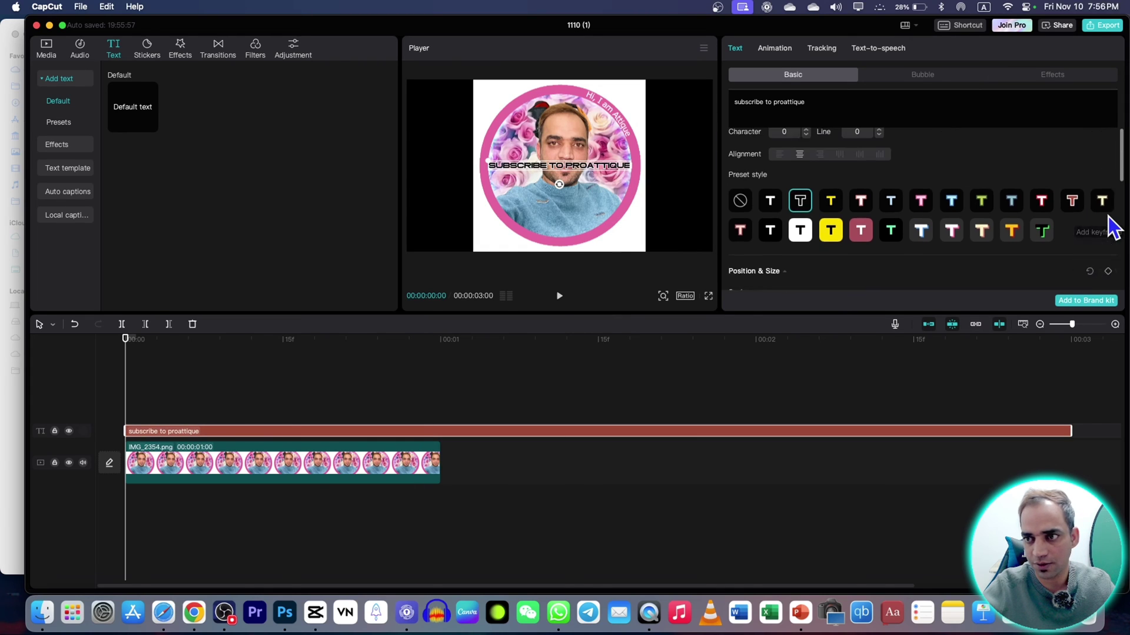
pyautogui.scroll(-4, 1112, 227)
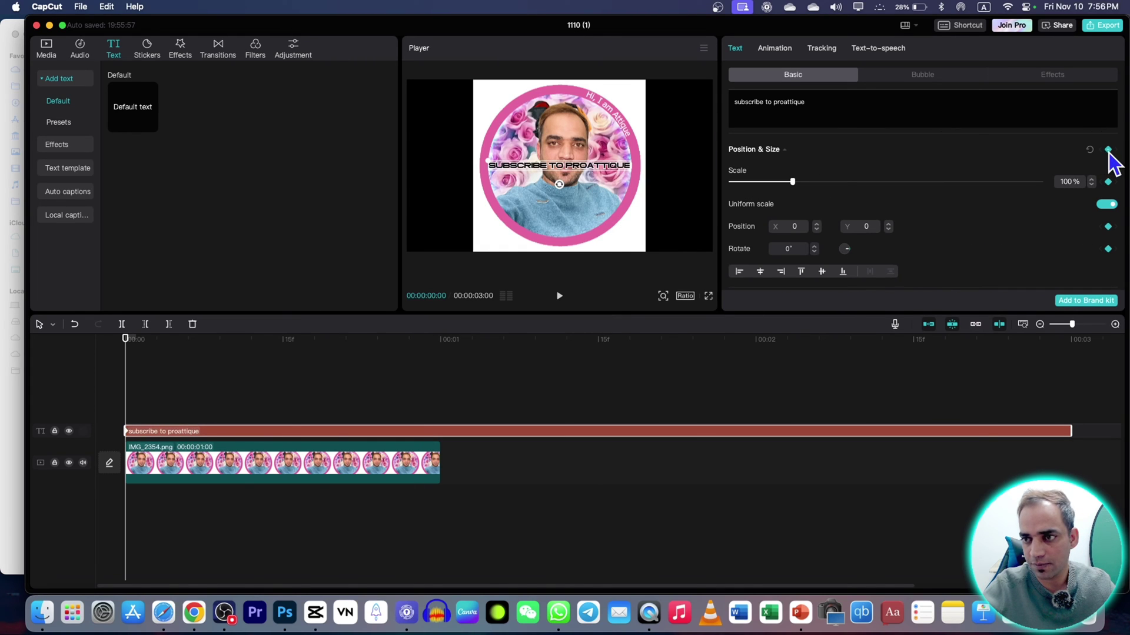
pyautogui.scroll(3, 776, 176)
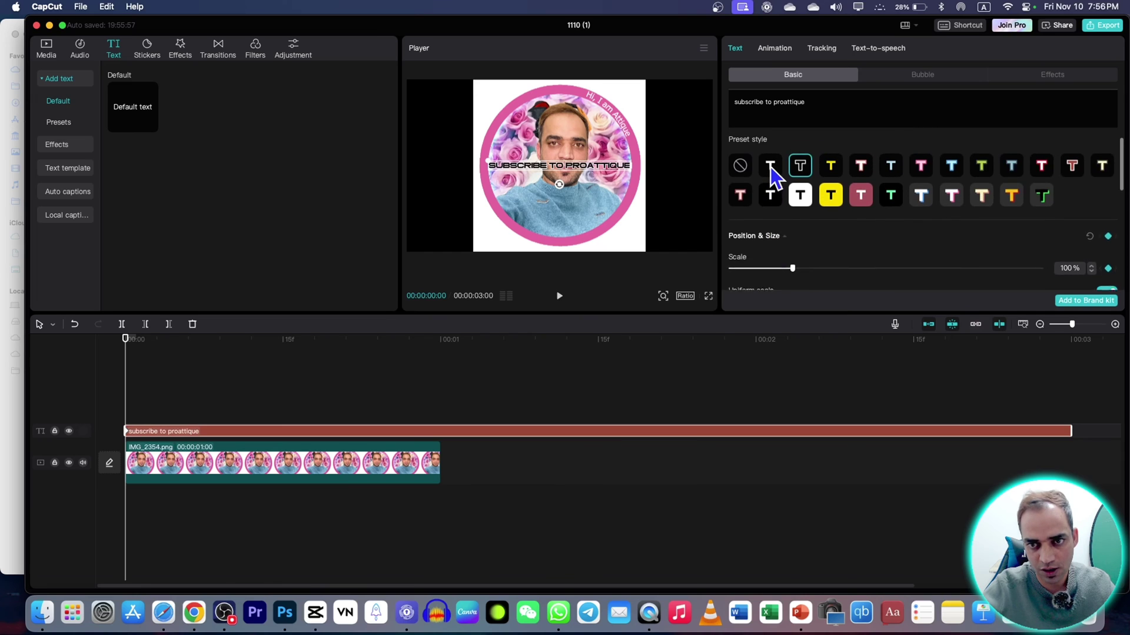
pyautogui.scroll(1, 759, 194)
# Step: At frame 3, scale the caption up to frame width, nudge it right, and preview
pyautogui.click(133, 379)
pyautogui.moveTo(133, 378); pyautogui.dragTo(157, 379)
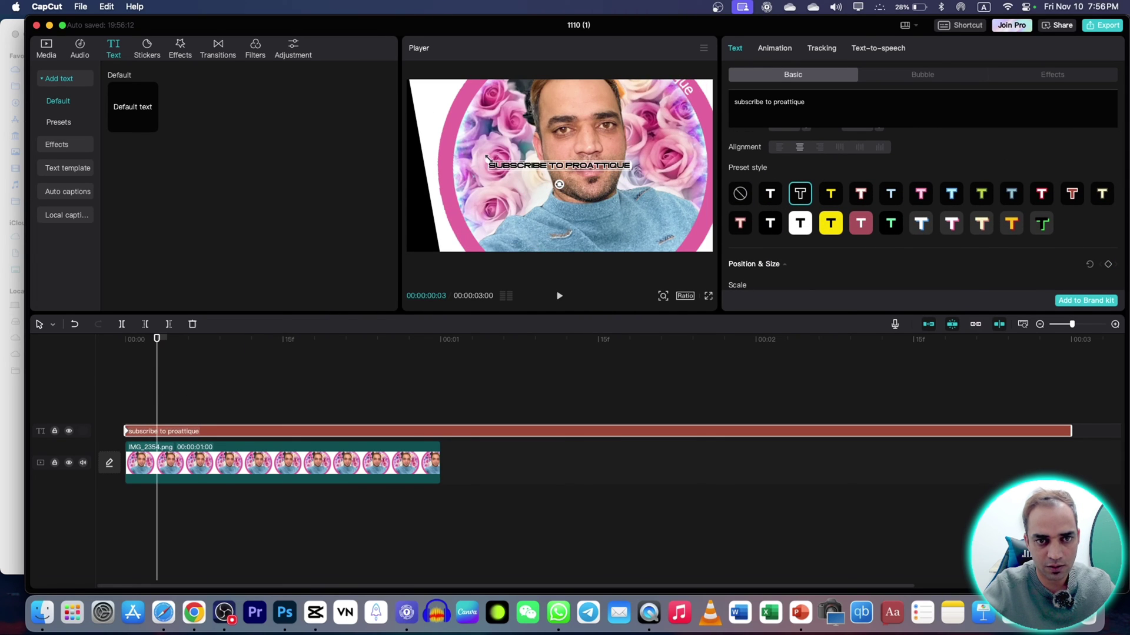
pyautogui.moveTo(487, 158); pyautogui.dragTo(416, 155)
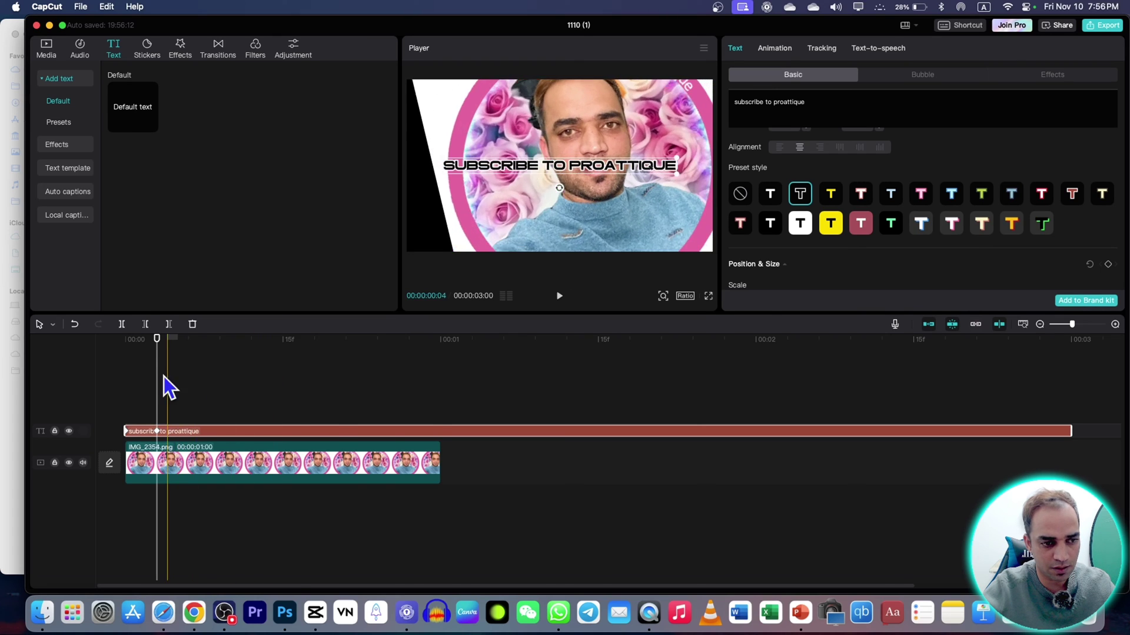
pyautogui.hscroll(5, 235, 374)
pyautogui.moveTo(441, 155); pyautogui.dragTo(399, 148)
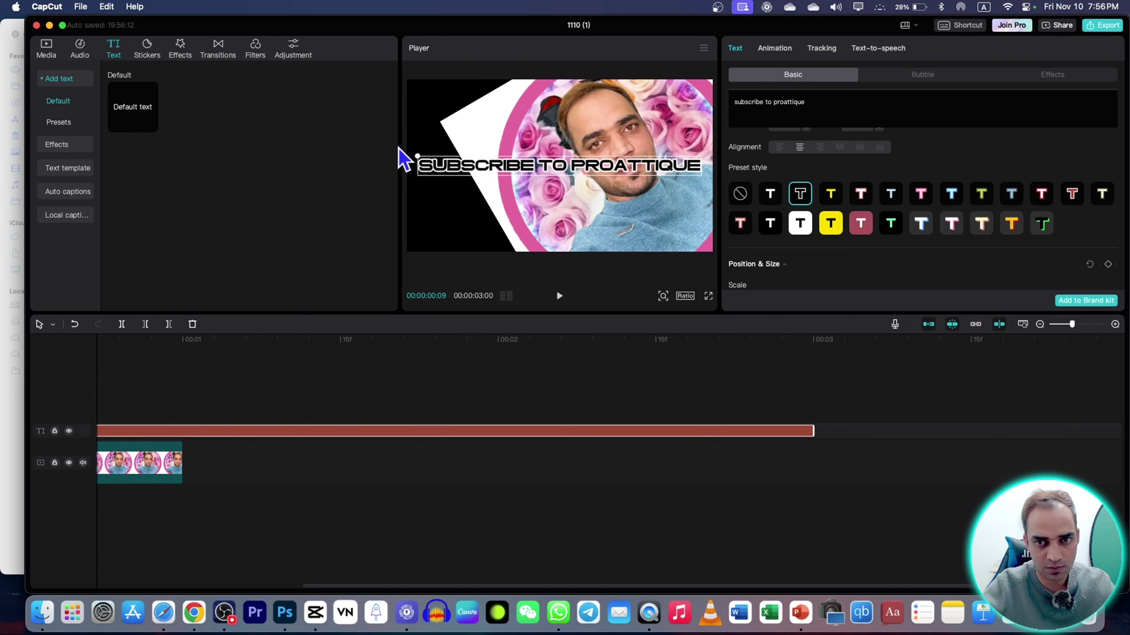
pyautogui.moveTo(460, 171); pyautogui.dragTo(470, 171)
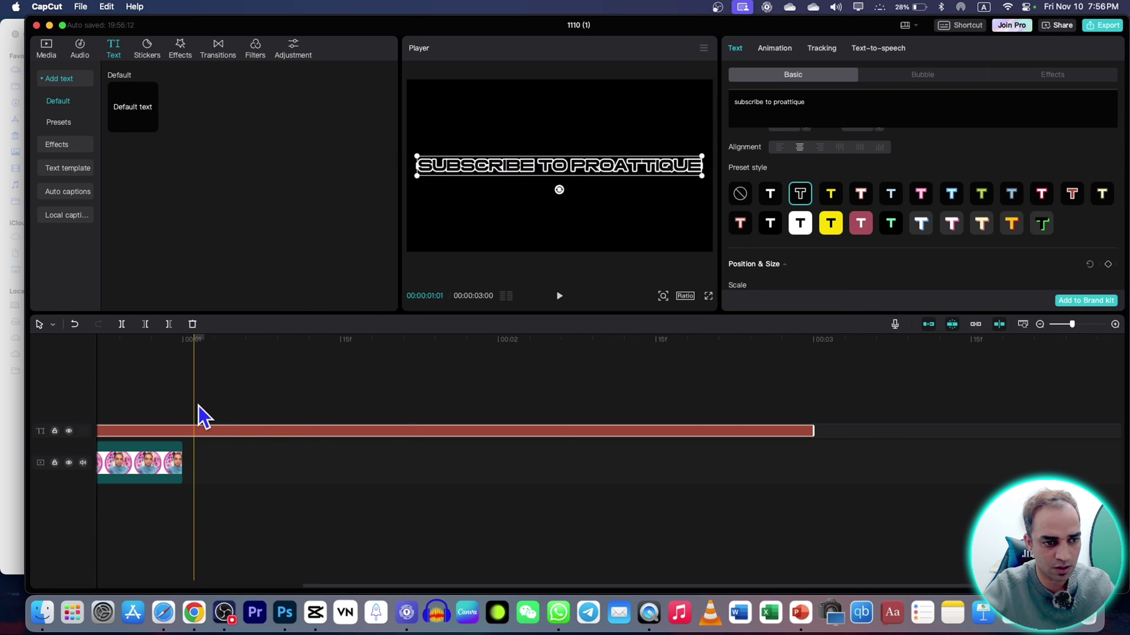
pyautogui.press('Home')
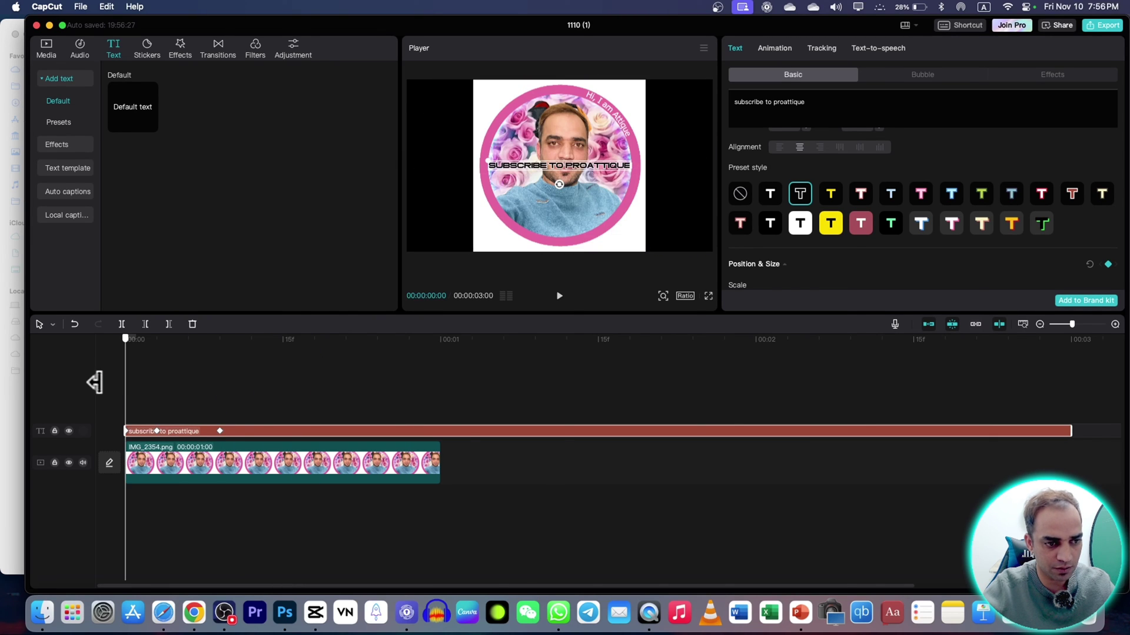
pyautogui.press('space')
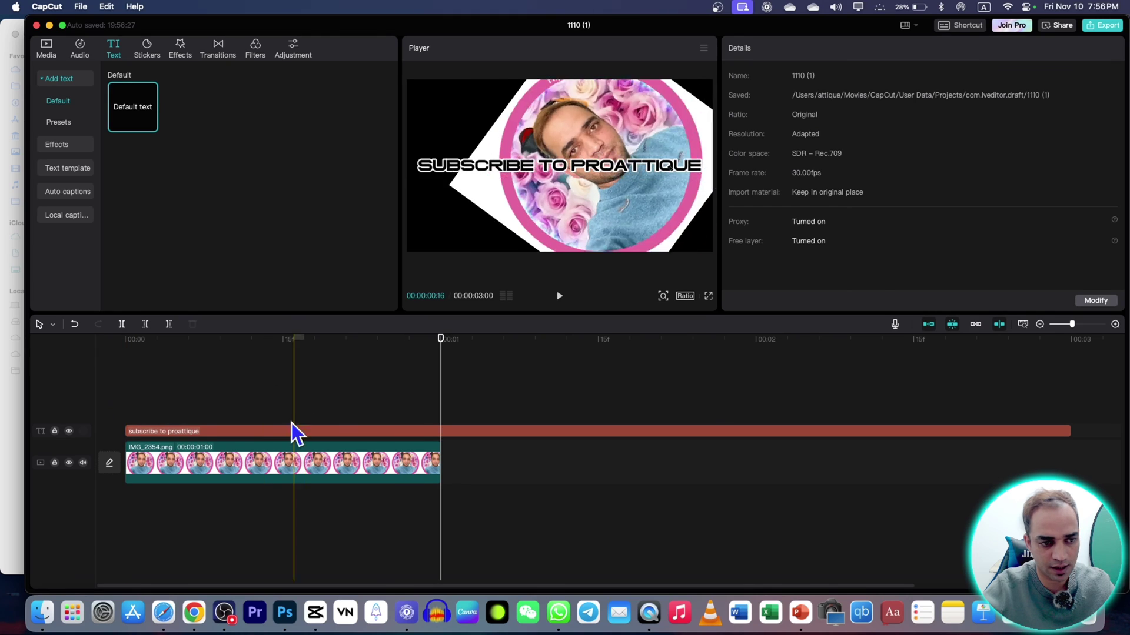
# Step: Drag the caption's second keyframe about a second along the text clip and replay from the start
pyautogui.click(226, 433)
pyautogui.moveTo(221, 431); pyautogui.dragTo(376, 431)
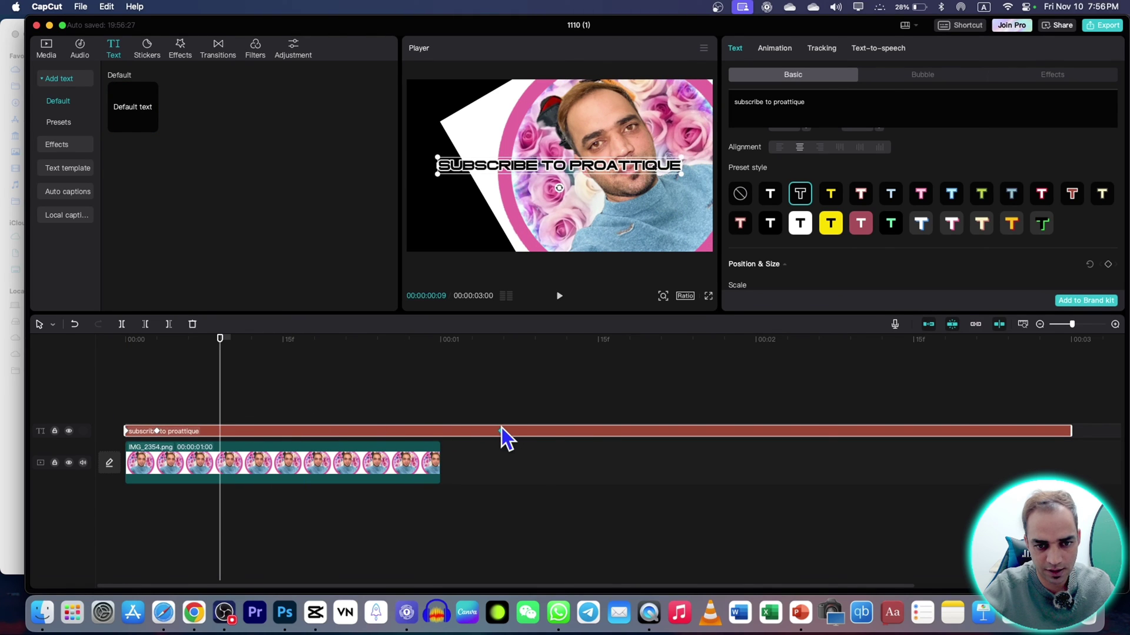
pyautogui.moveTo(502, 430); pyautogui.dragTo(545, 430)
pyautogui.click(117, 388)
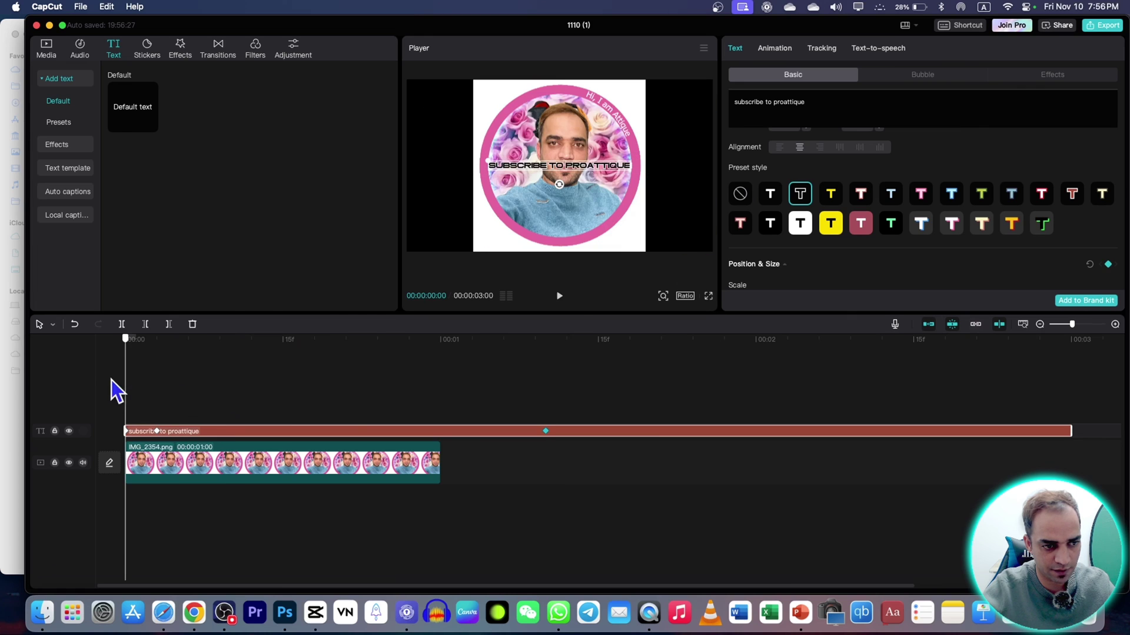
pyautogui.press('space')
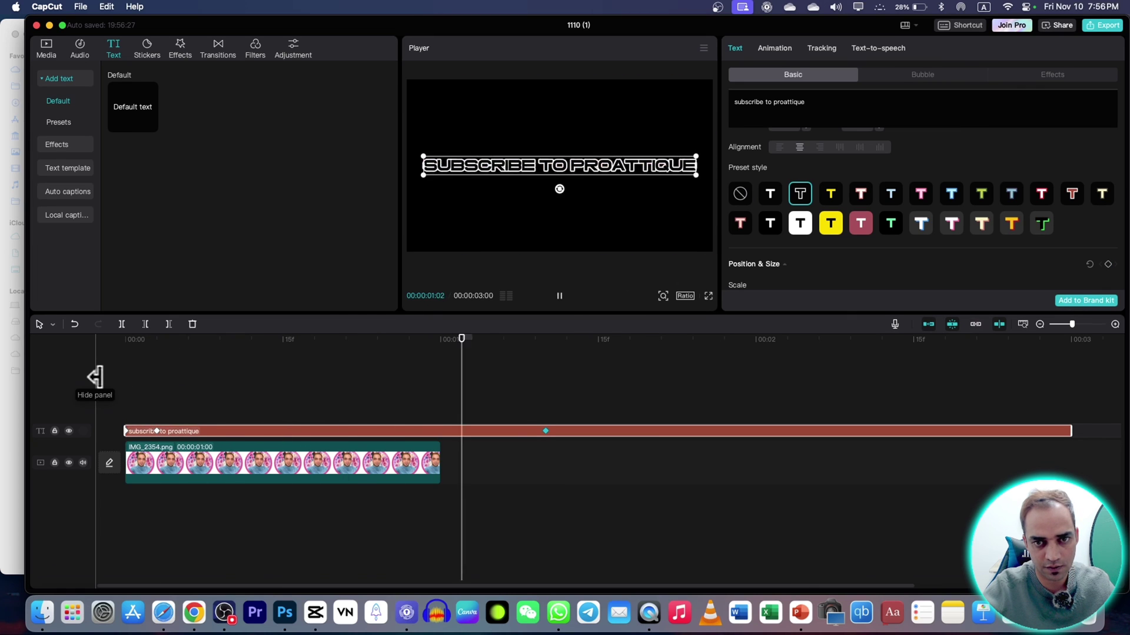